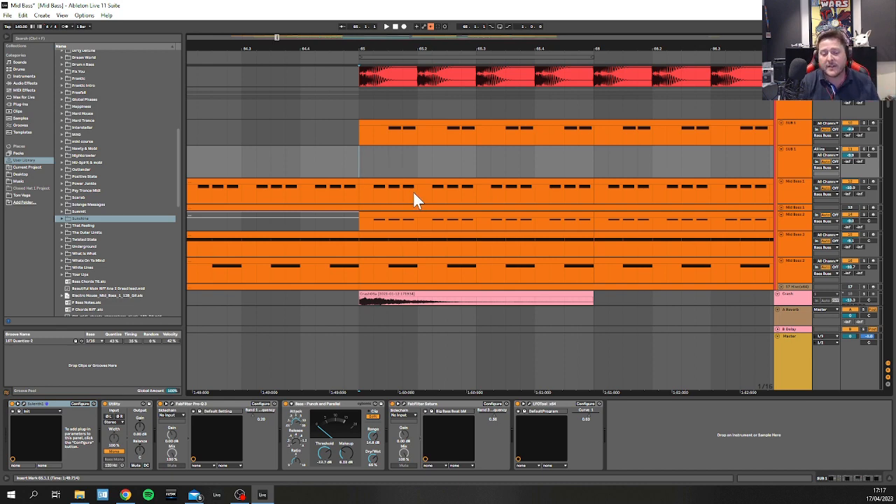
# - Examine the MIDI notes of the Mid Bass 1 clip at bar 65 and return to the arrangement
pyautogui.scroll(-2, 366, 175)
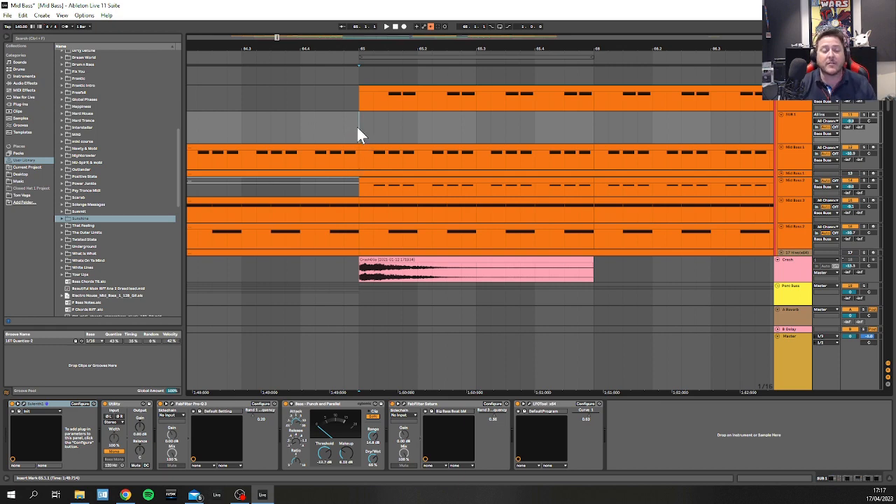
pyautogui.scroll(1, 358, 133)
pyautogui.scroll(-1, 479, 157)
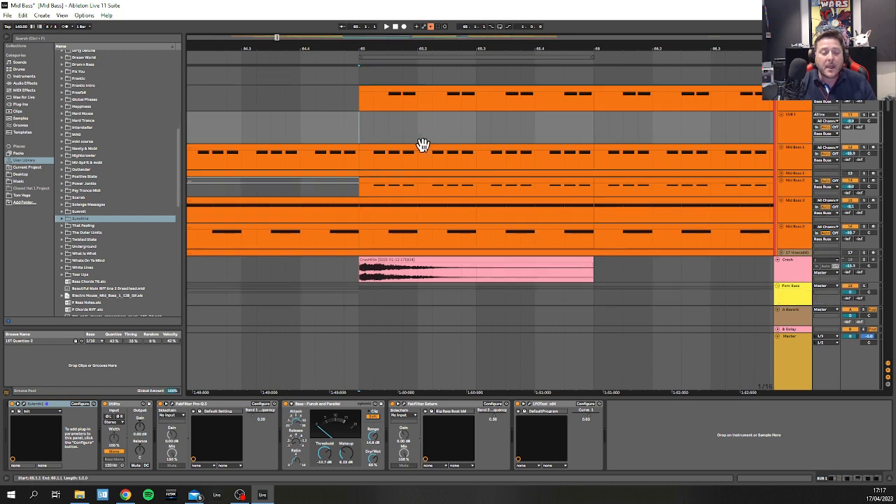
pyautogui.scroll(4, 356, 133)
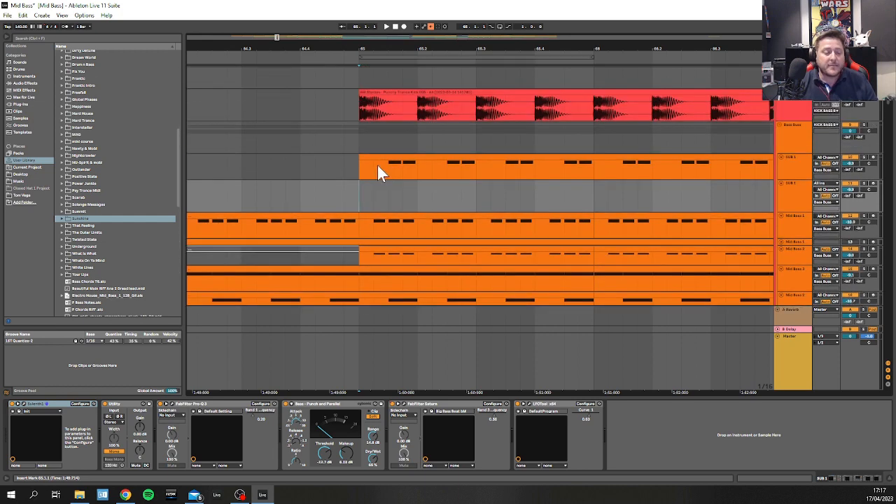
pyautogui.doubleClick(386, 217)
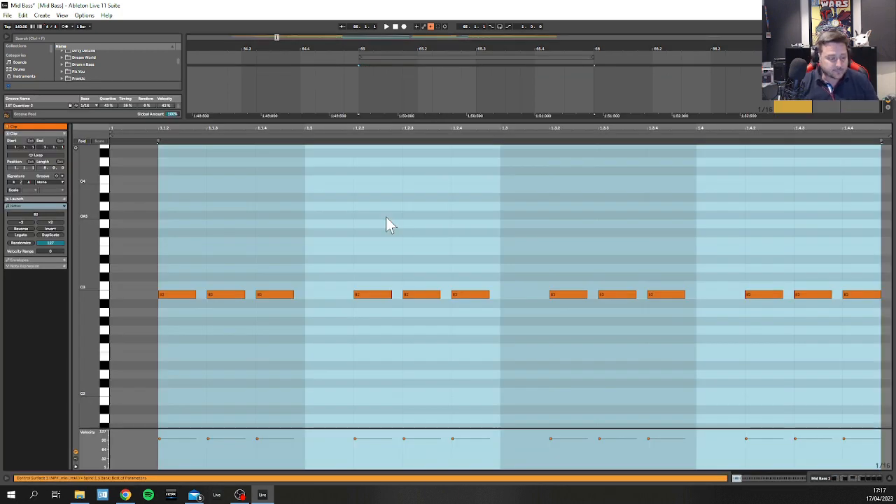
pyautogui.rightClick(174, 333)
pyautogui.click(221, 427)
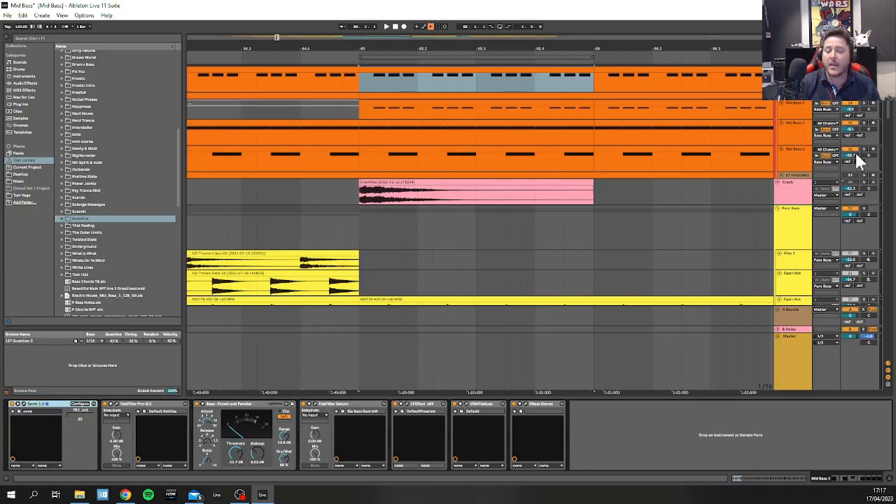
# - Solo the Mid Bass 1 track and play its section from bar 65
pyautogui.scroll(3, 585, 105)
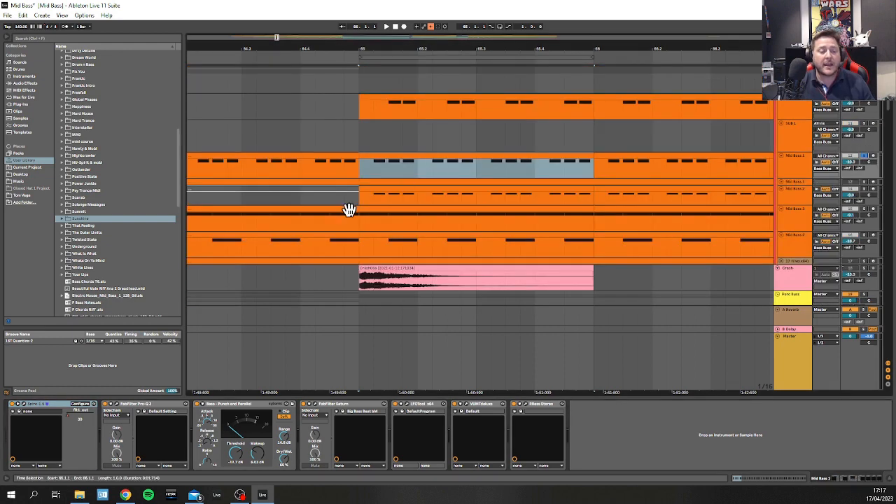
pyautogui.click(378, 154)
pyautogui.press('space')
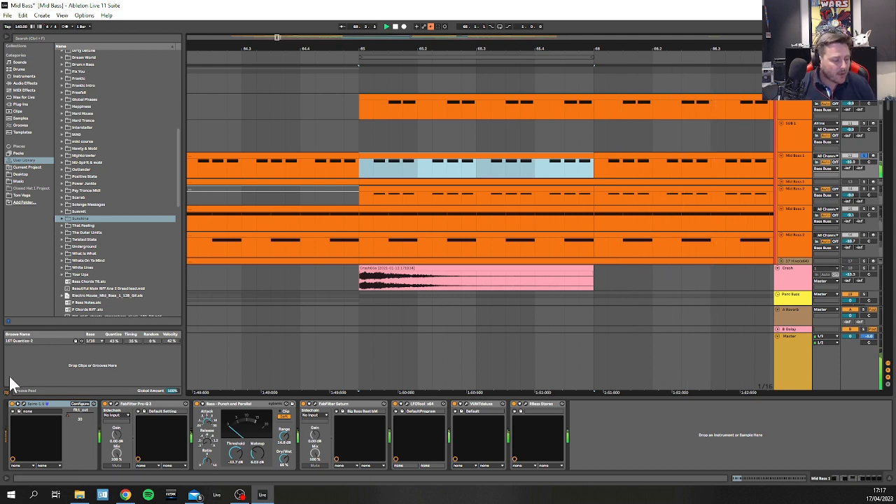
# - Inspect the FabFilter Pro-Q 3 and FabFilter Saturn settings on the Mid Bass 1 track
pyautogui.click(115, 405)
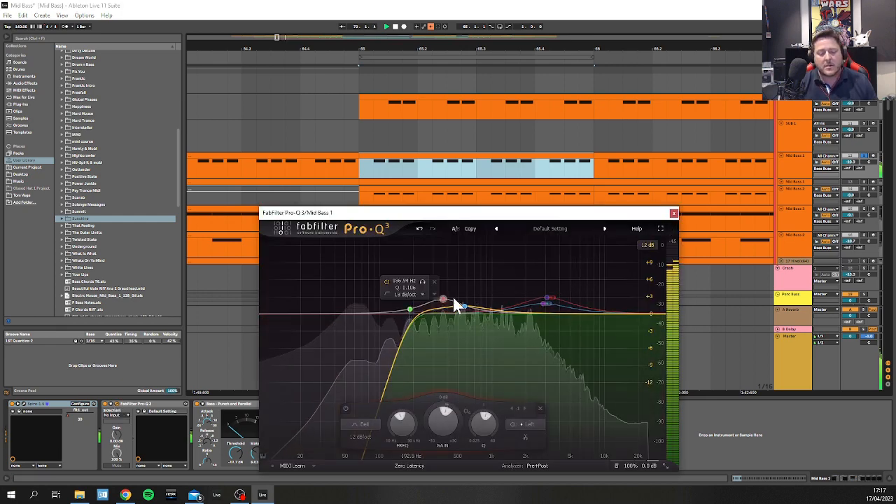
pyautogui.click(673, 213)
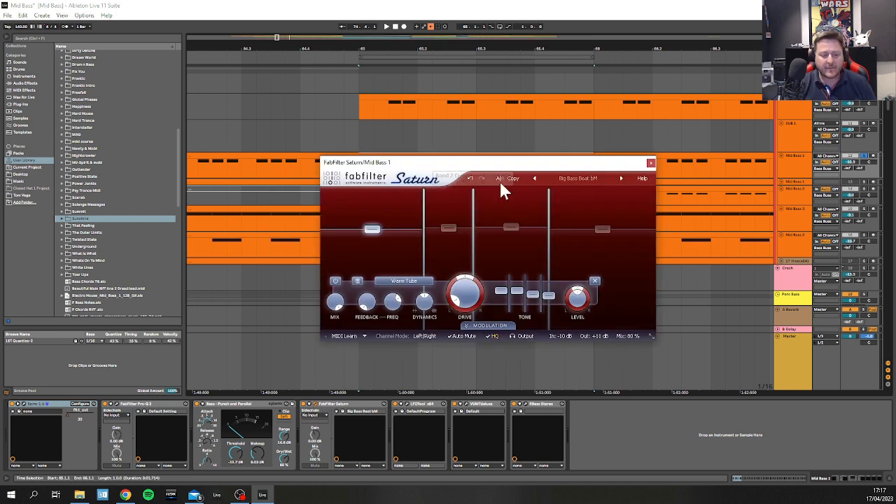
pyautogui.click(650, 162)
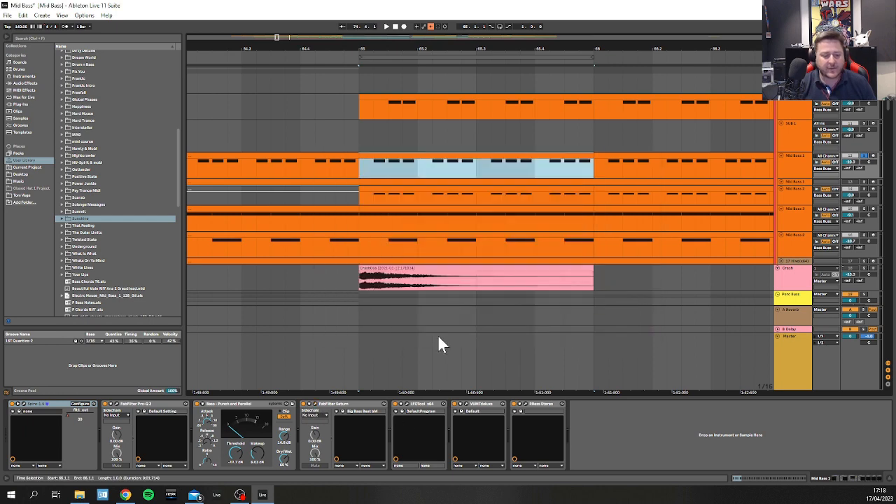
# - Inspect the LFOTool volume curve and the RBass settings on the Mid Bass 1 track
pyautogui.click(407, 403)
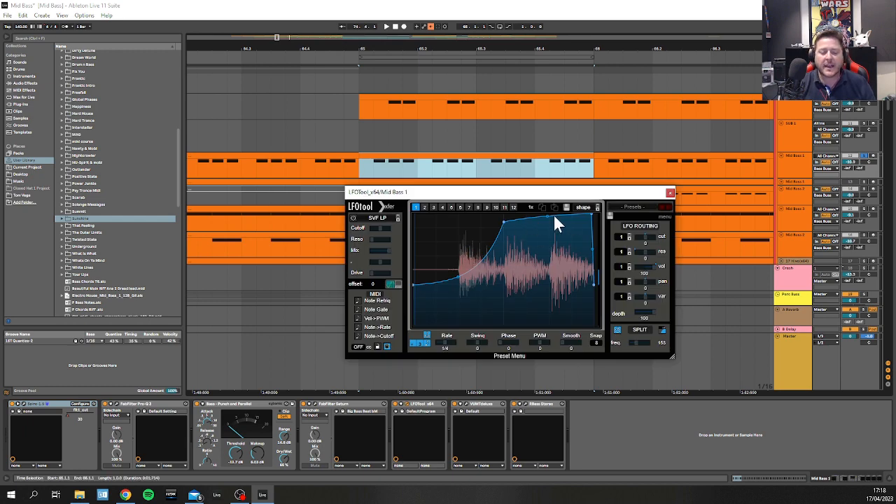
pyautogui.click(670, 194)
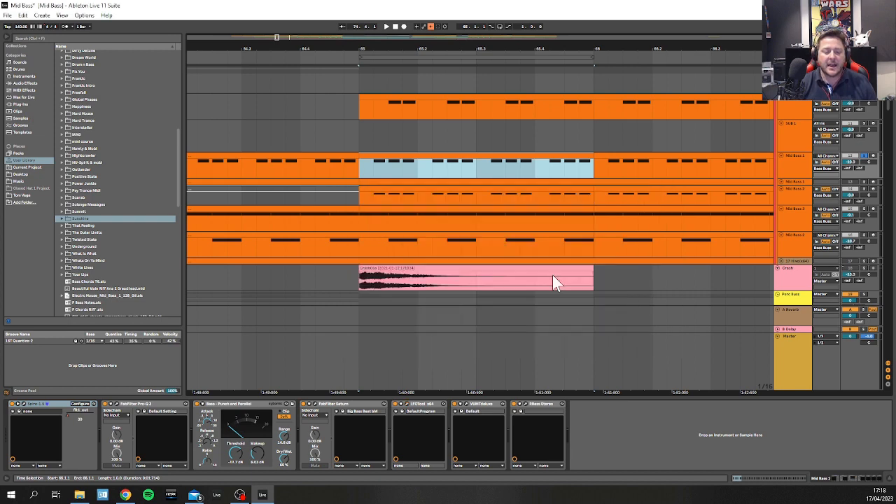
pyautogui.click(526, 405)
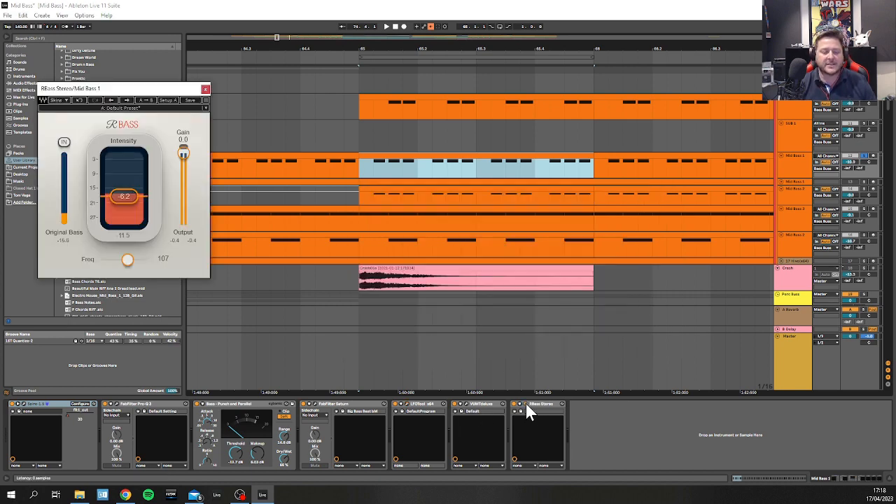
pyautogui.click(206, 91)
# - Play the soloed Mid Bass 1 track briefly from the start of bar 65
pyautogui.click(356, 134)
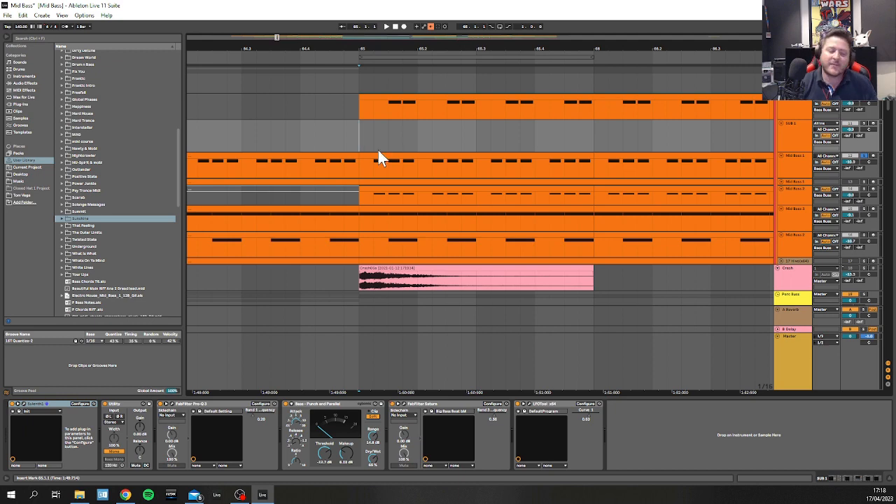
pyautogui.click(789, 168)
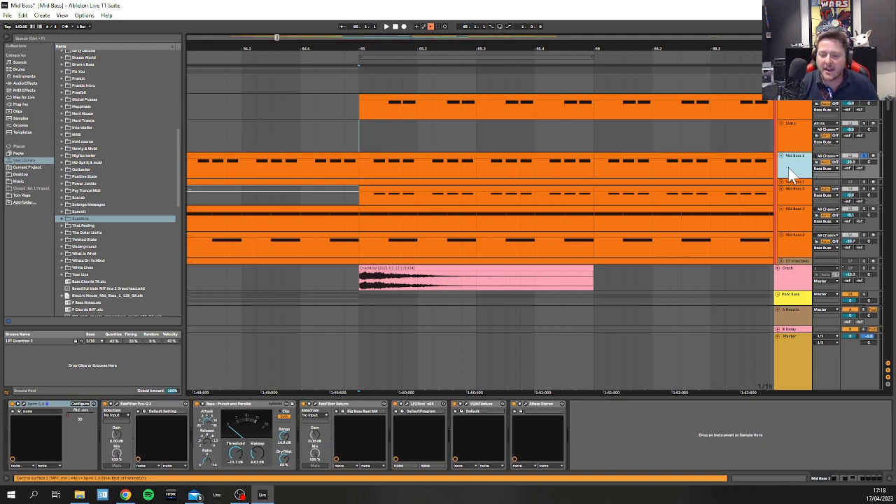
pyautogui.press('space')
pyautogui.press('space')
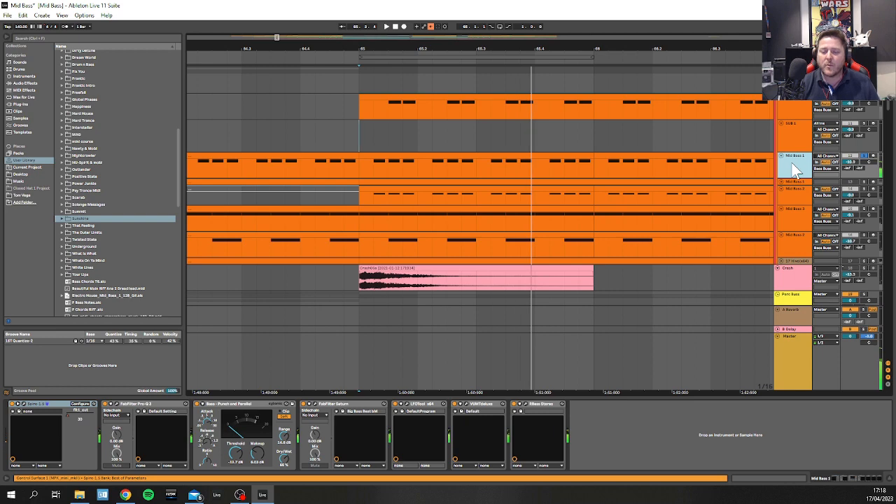
# - Review the note pattern of the Mid Bass 1 clip and the envelope settings in its Spire synth
pyautogui.doubleClick(388, 155)
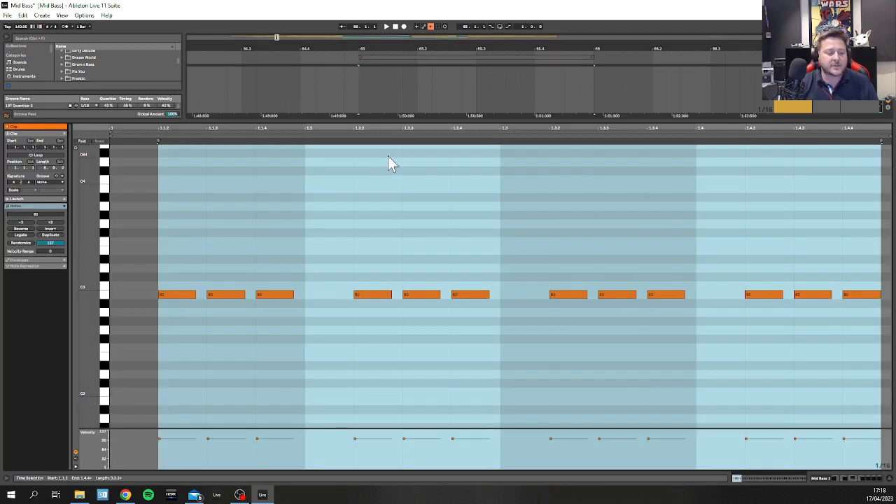
pyautogui.hotkey('shift', 'Tab')
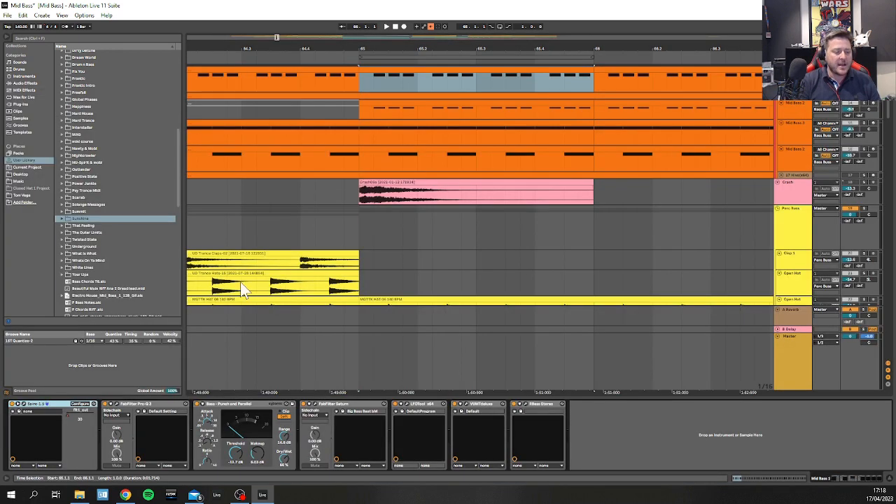
pyautogui.click(21, 410)
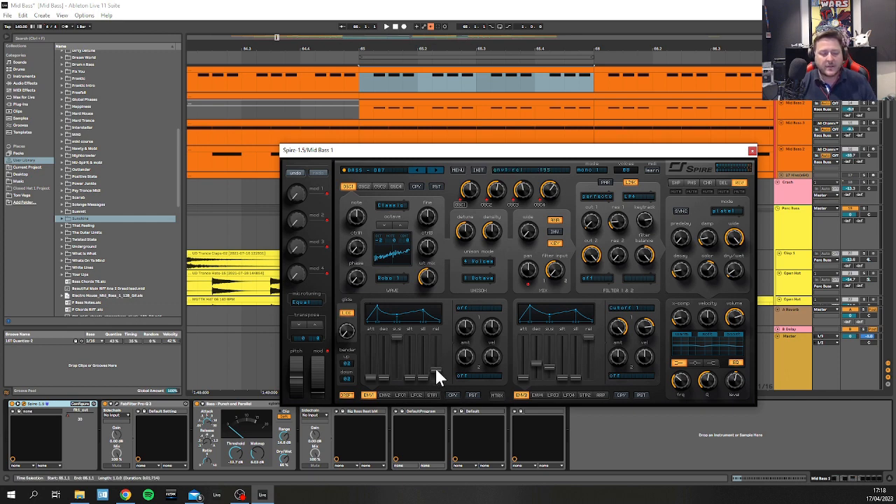
pyautogui.click(752, 150)
# - Try adjusting the length of all notes in the Mid Bass 1 clip at bar 65
pyautogui.scroll(3, 428, 126)
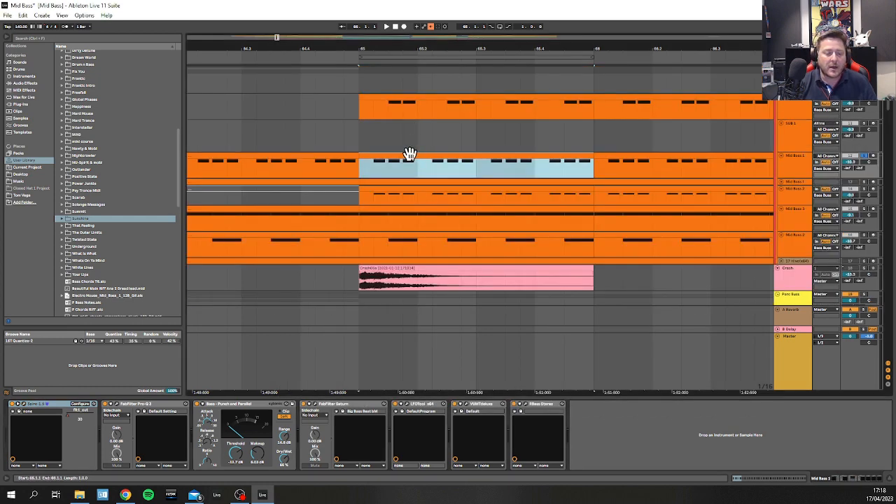
pyautogui.doubleClick(410, 158)
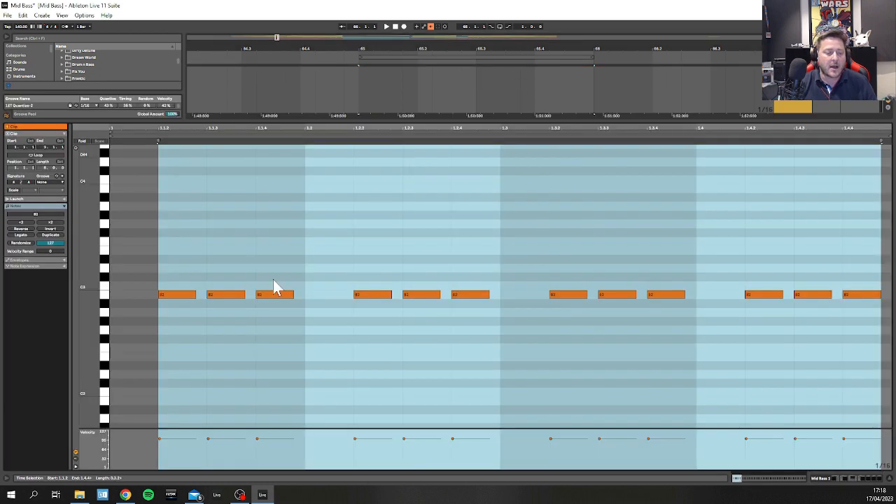
pyautogui.click(133, 274)
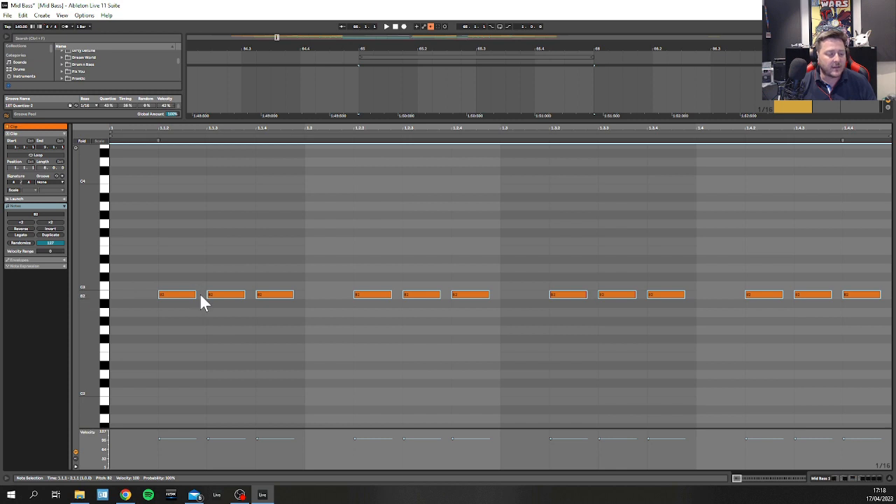
pyautogui.moveTo(196, 294); pyautogui.dragTo(198, 300)
pyautogui.hotkey('shift', 'Left')
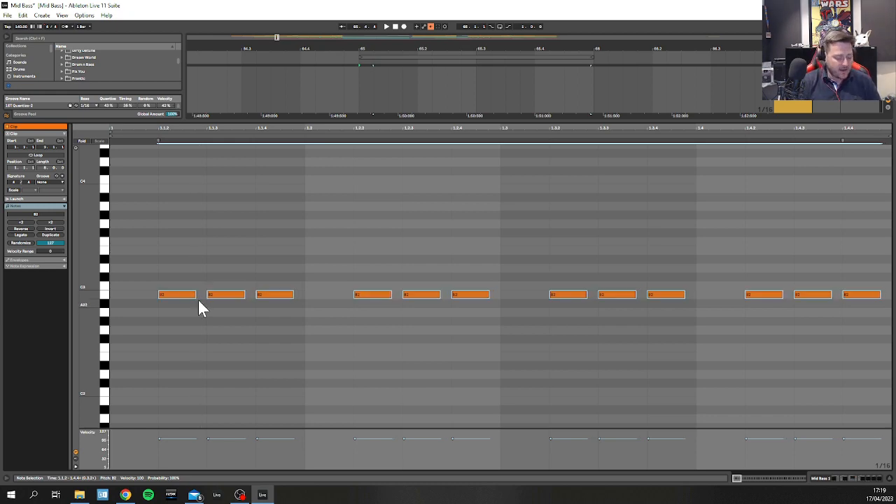
pyautogui.hotkey('shift', 'Tab')
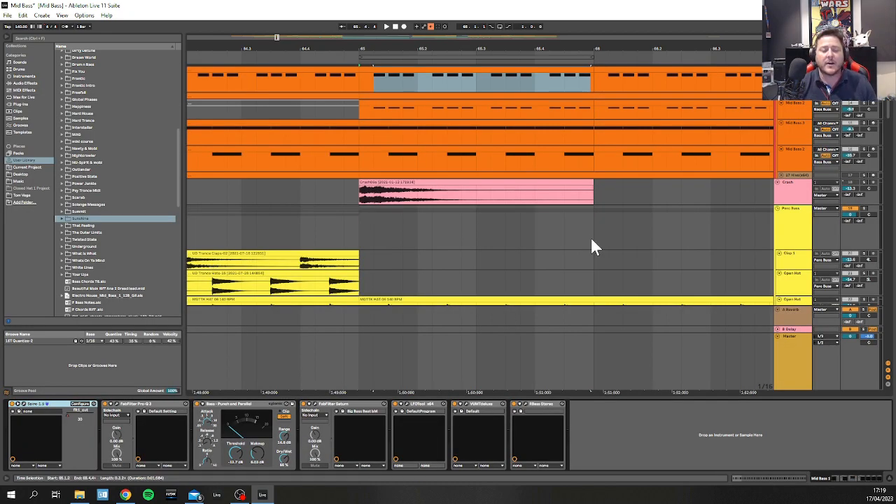
# - Solo the Mid Bass 2 track and select its clip section at bar 65
pyautogui.scroll(3, 590, 237)
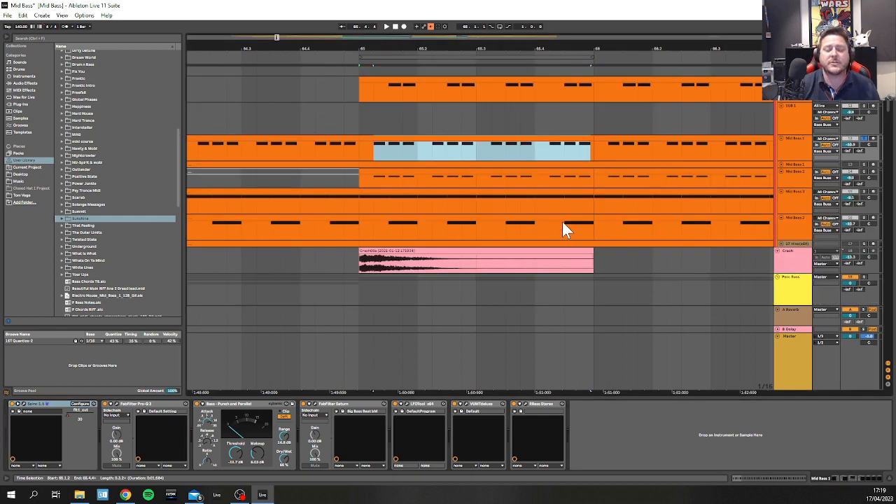
pyautogui.scroll(1, 545, 203)
pyautogui.click(361, 155)
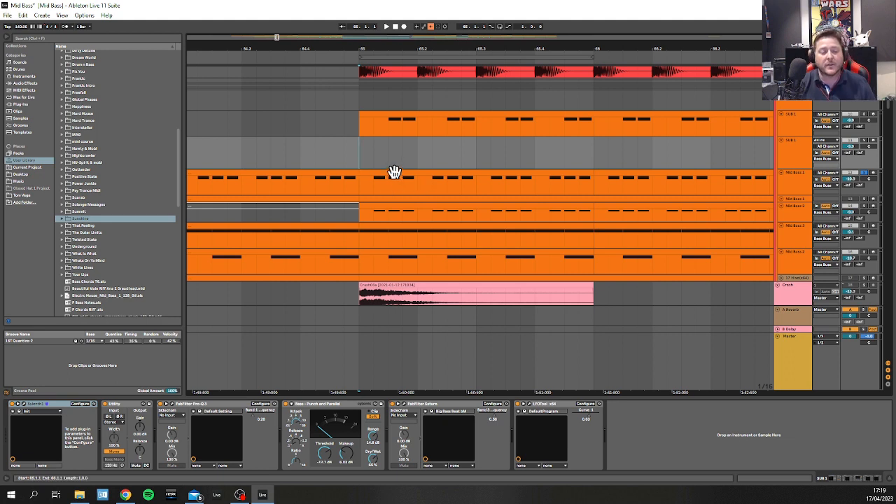
pyautogui.scroll(-1, 504, 179)
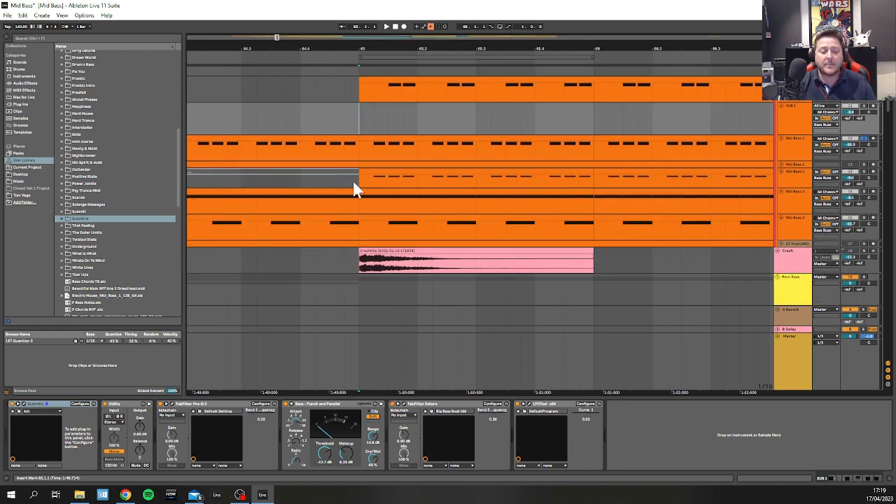
pyautogui.click(864, 172)
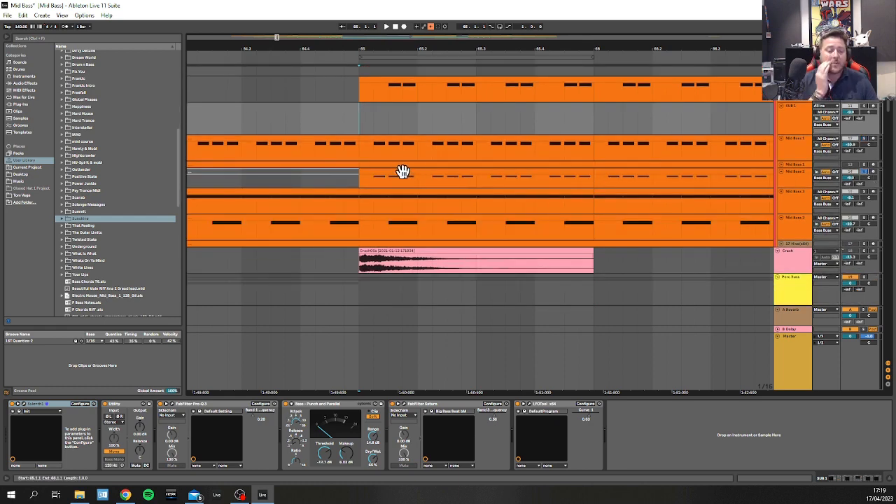
pyautogui.click(403, 171)
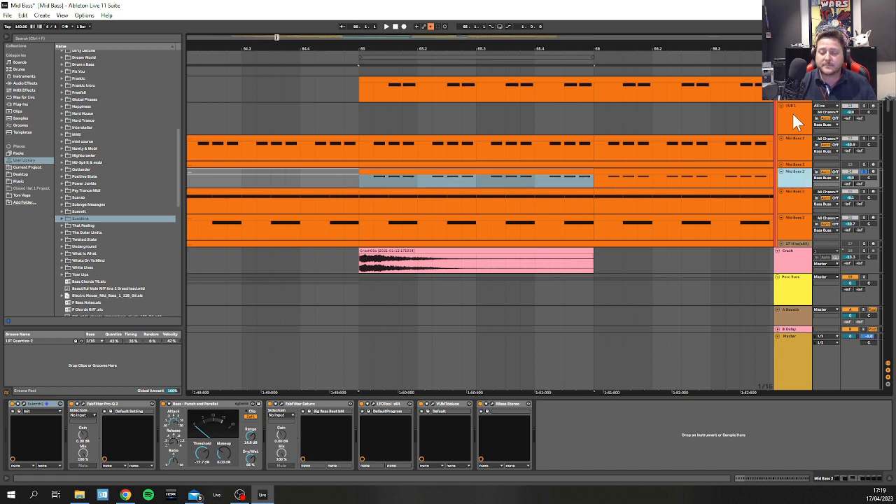
# - Solo Mid Bass 1 again, select its bar 65 section and play it
pyautogui.click(796, 144)
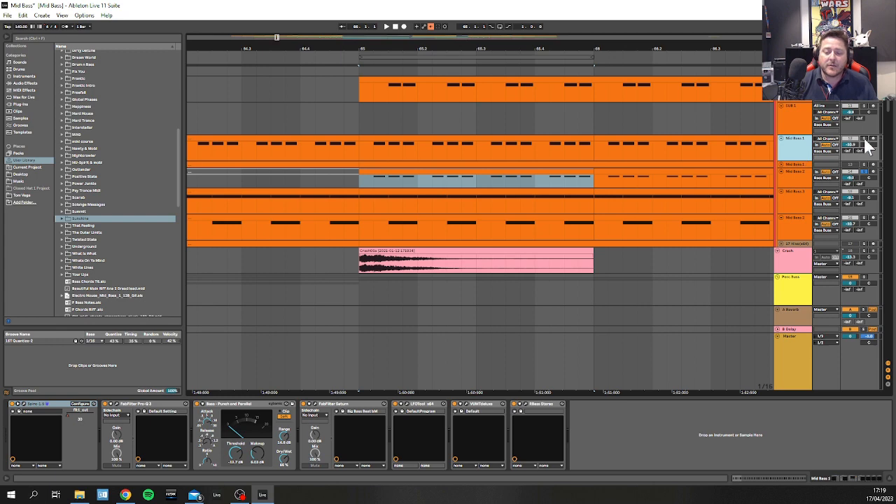
pyautogui.click(396, 135)
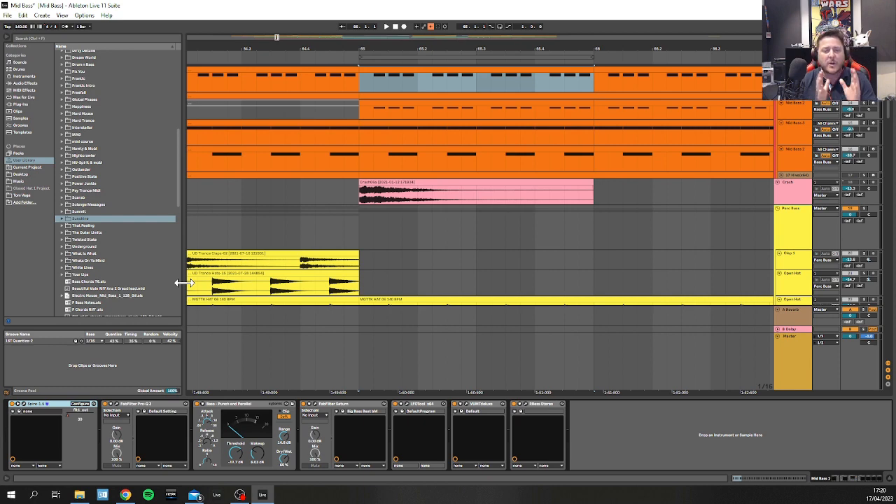
pyautogui.press('space')
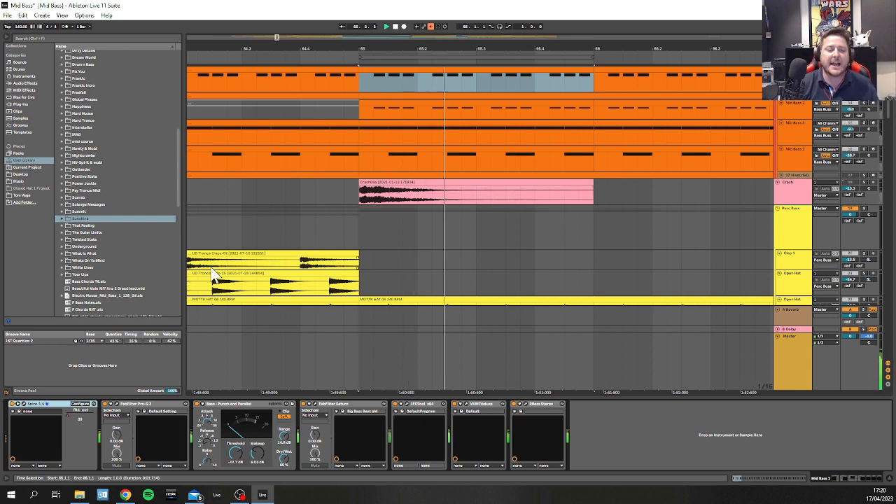
pyautogui.scroll(2, 589, 147)
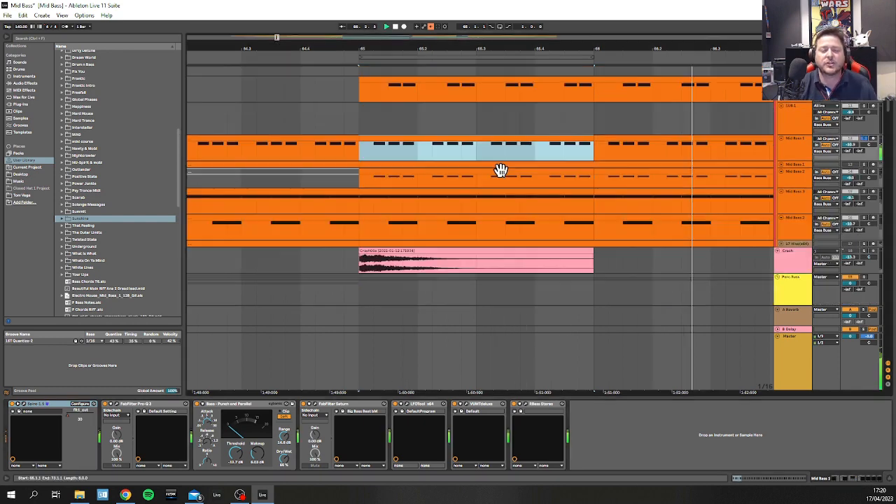
# - Stop playback and switch the solo from Mid Bass 1 to the Mid Bass 2 track
pyautogui.click(790, 155)
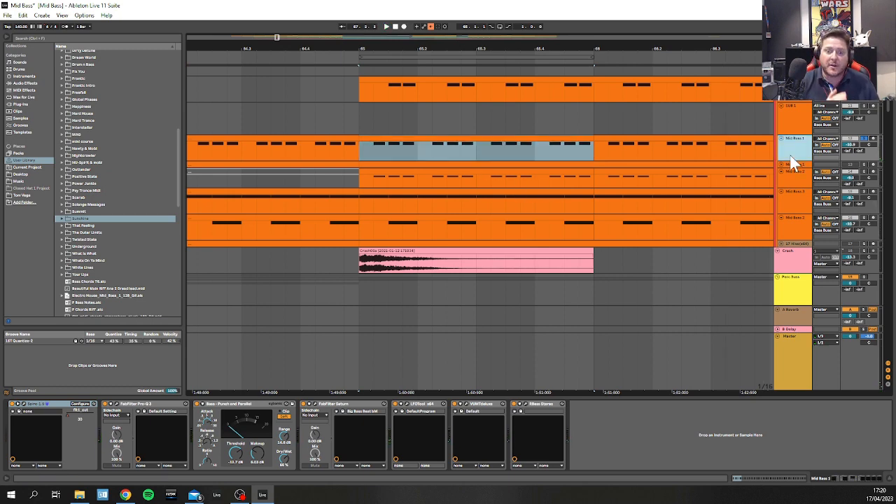
pyautogui.click(793, 173)
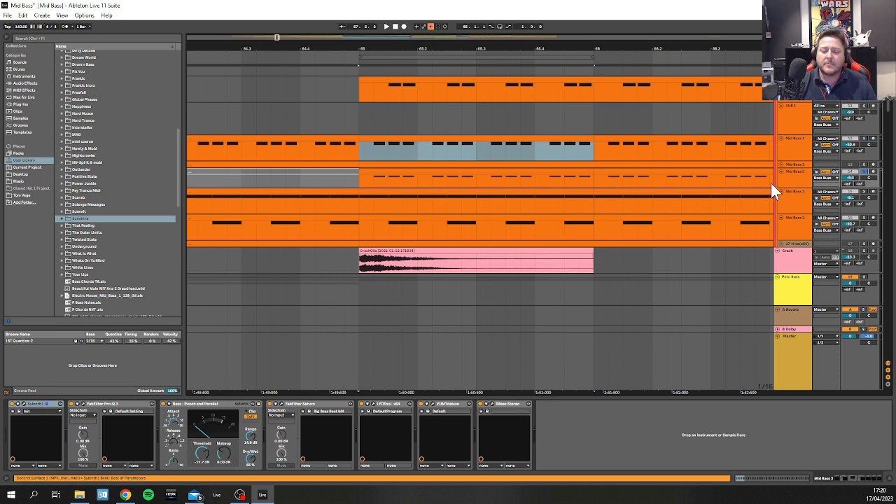
# - Play the soloed Mid Bass 2 section at bar 65 with arrangement looping switched on
pyautogui.click(376, 172)
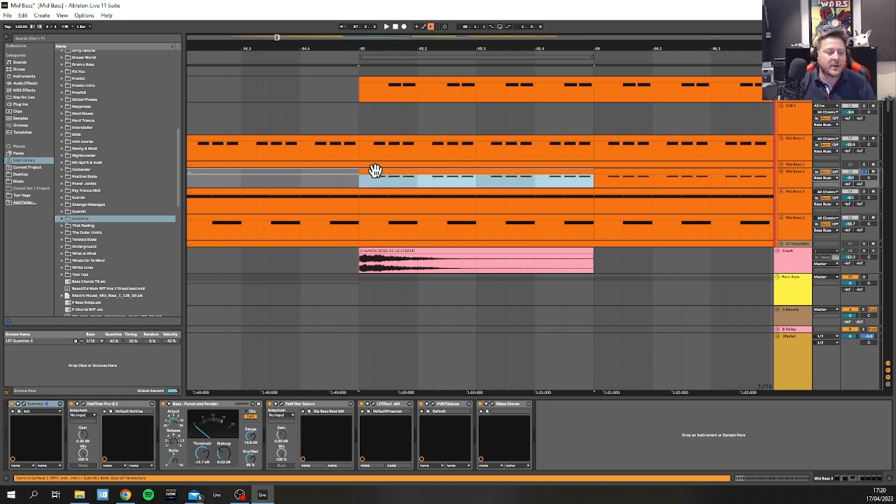
pyautogui.press('space')
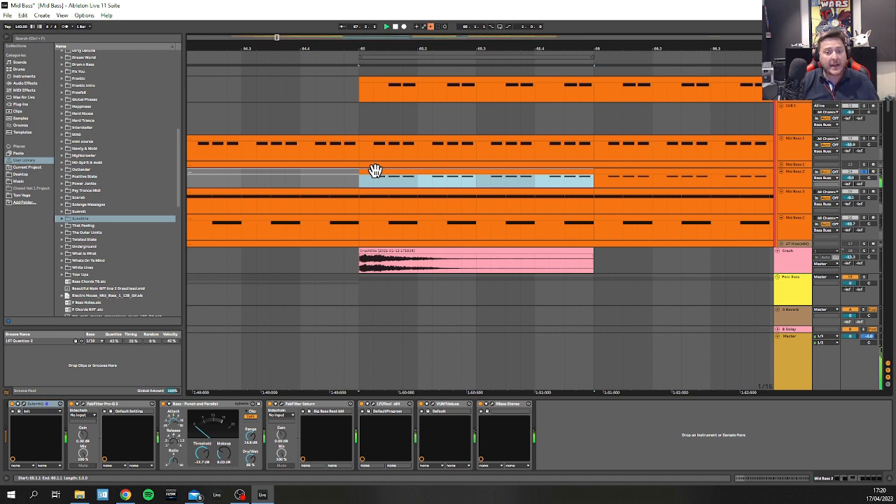
pyautogui.click(499, 26)
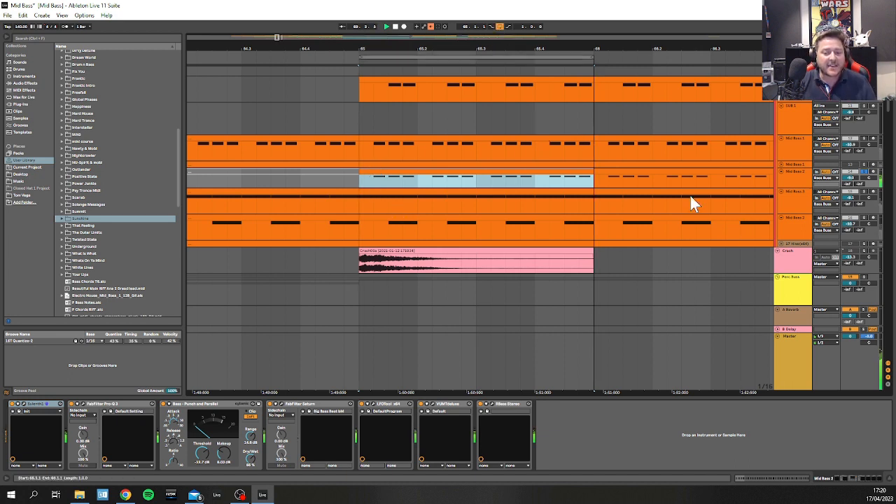
# - Inspect the distortion settings of the Sylenth1 synth on the Mid Bass 2 track, and close the plugin window
pyautogui.click(800, 175)
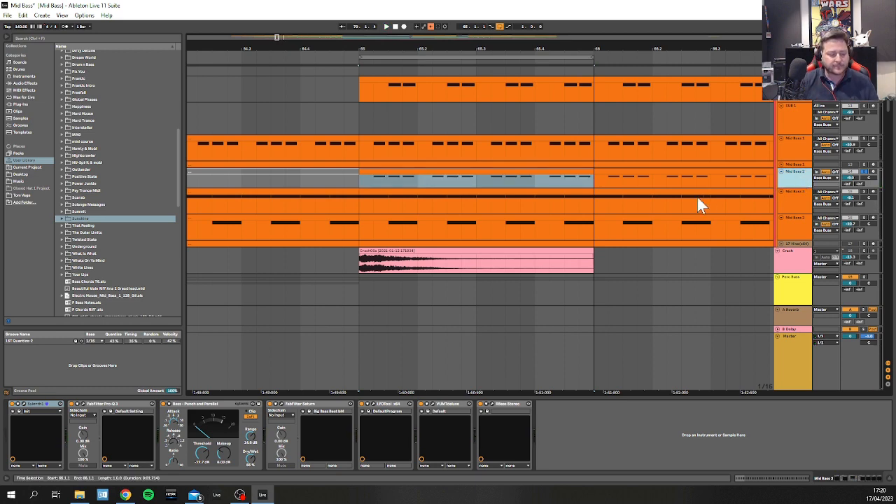
pyautogui.click(24, 404)
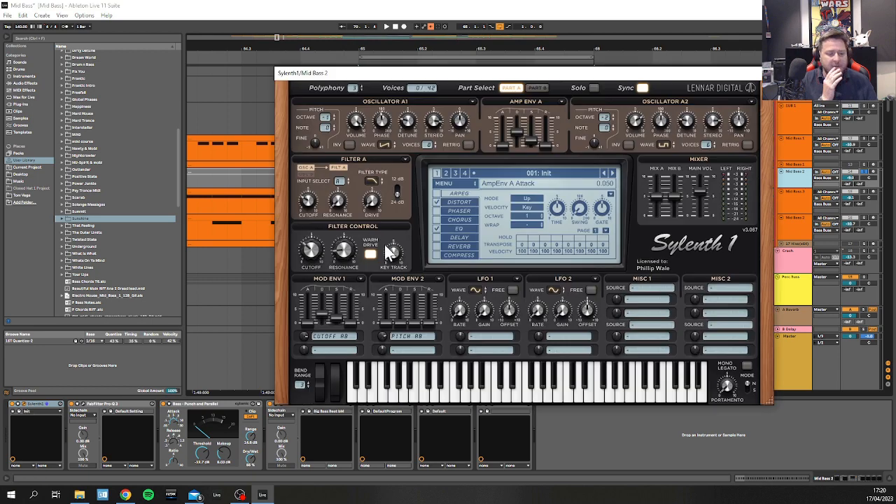
pyautogui.click(458, 201)
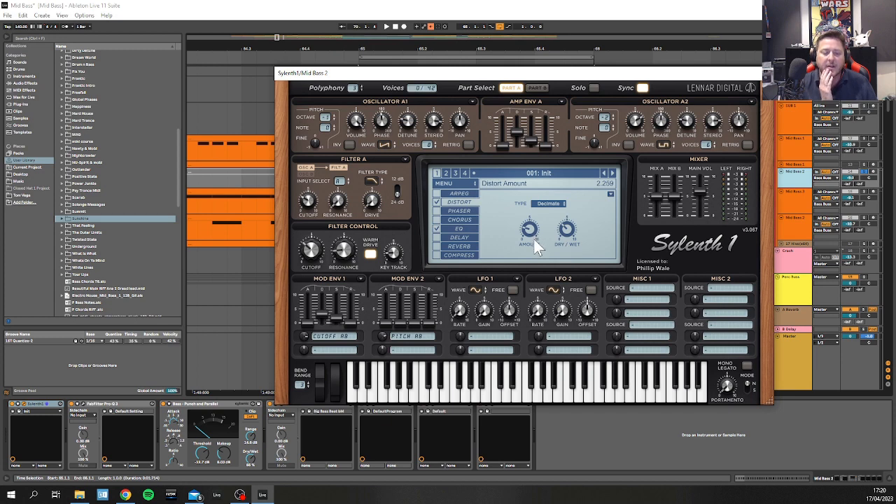
pyautogui.click(765, 72)
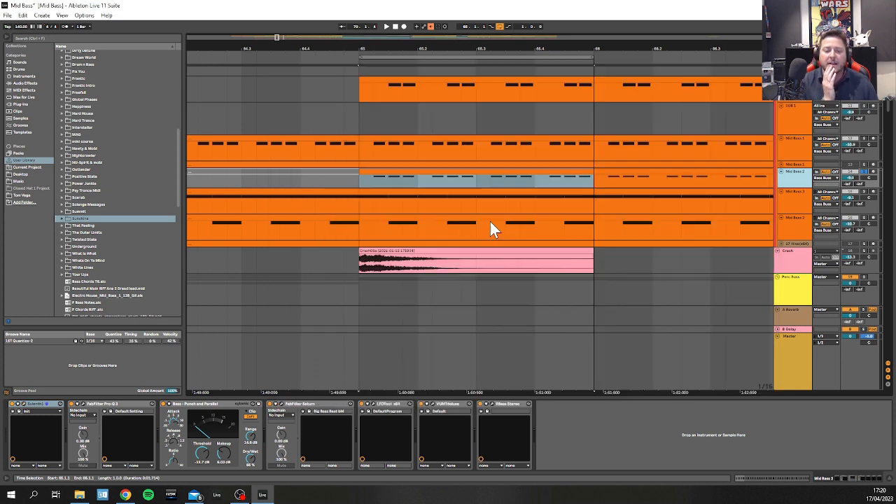
# - Add the Mid Bass 1 track to the solo and play it together with Mid Bass 2
pyautogui.click(788, 145)
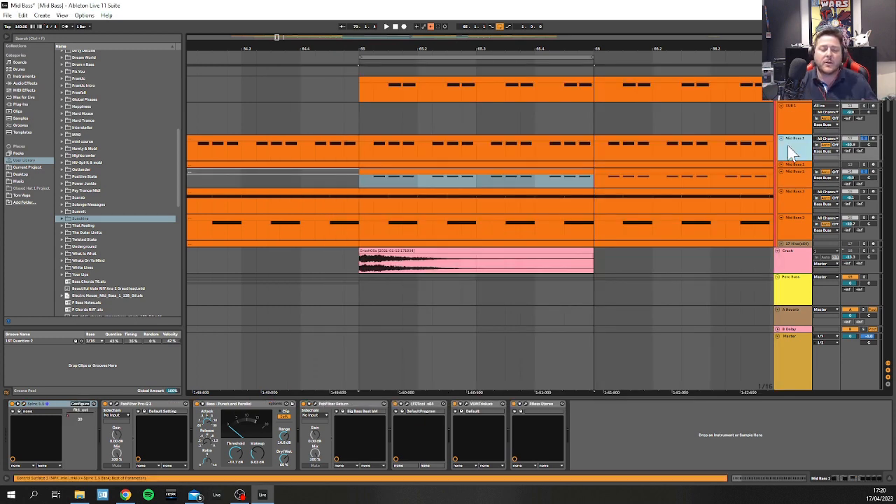
pyautogui.press('space')
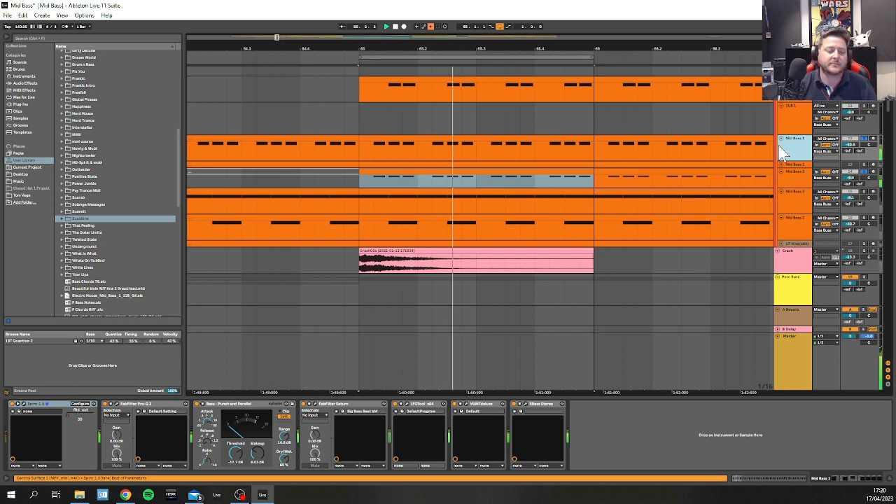
# - Inspect the low cut in the FabFilter Pro-Q 3 on the Mid Bass 2 track, and close the plugin window
pyautogui.click(798, 177)
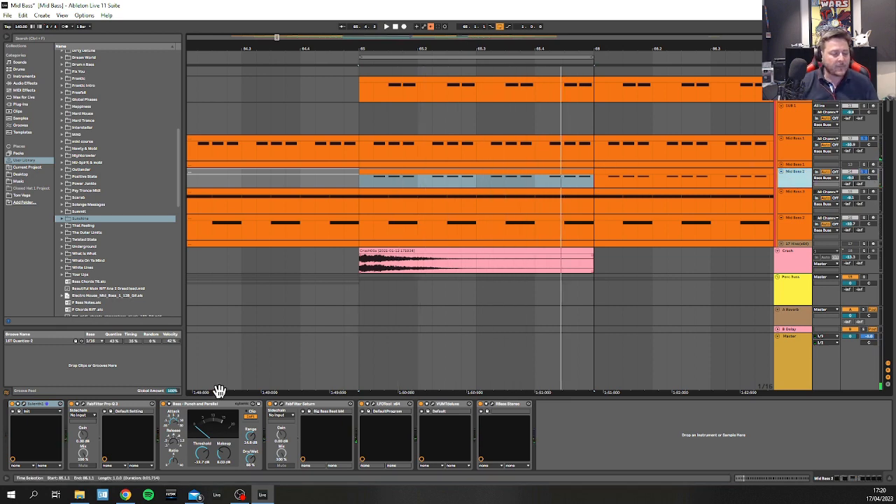
pyautogui.click(83, 405)
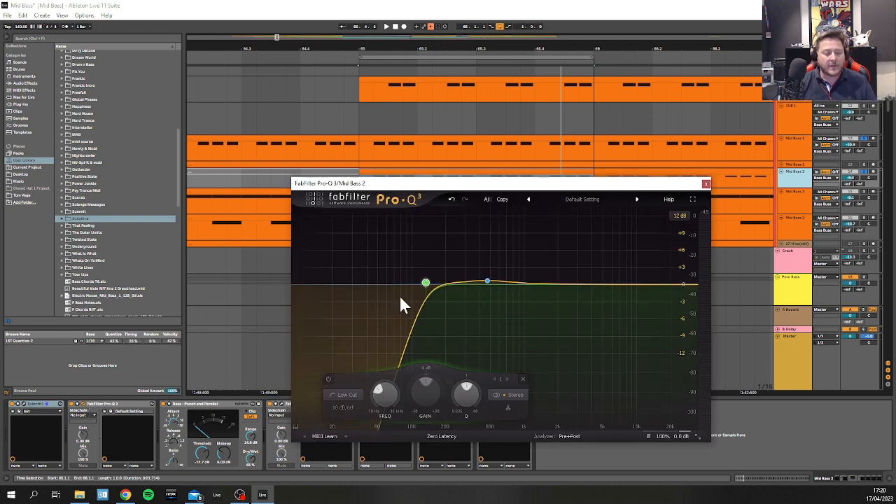
pyautogui.click(705, 183)
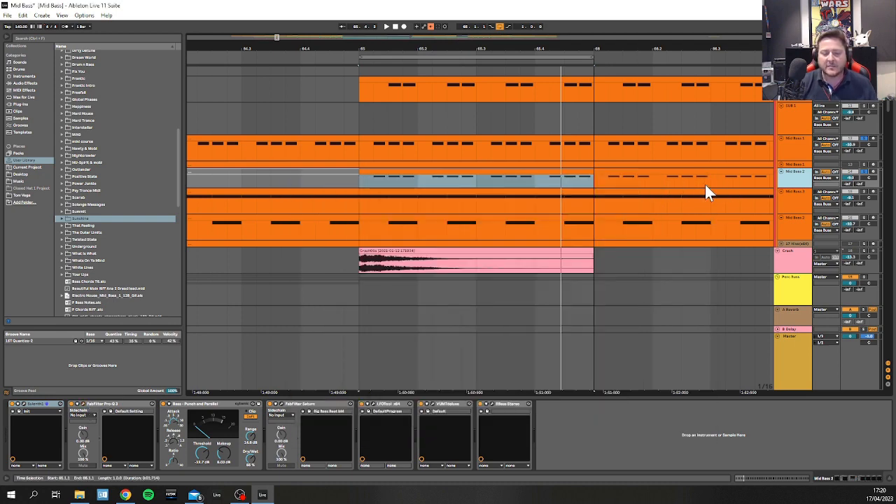
# - Solo the Sub 1, Mid Bass 1 and Mid Bass 2 tracks together and audition the loop at bar 65
pyautogui.click(802, 208)
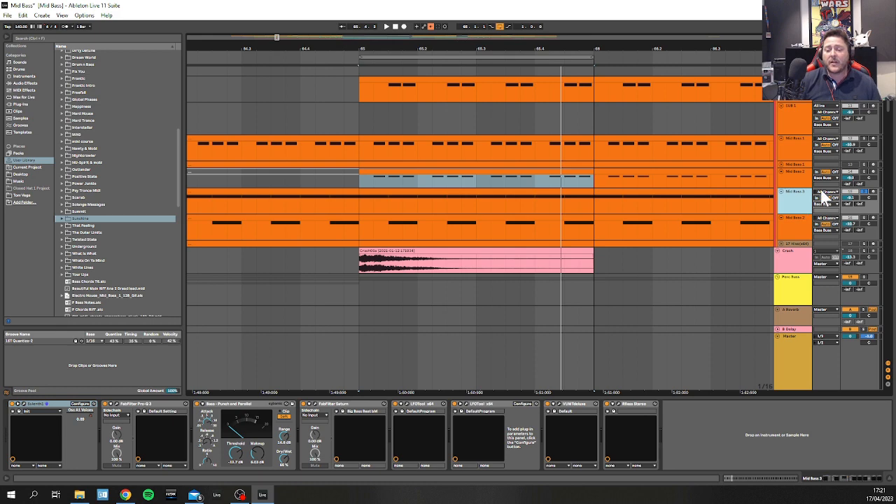
pyautogui.scroll(2, 829, 207)
pyautogui.click(860, 236)
pyautogui.keyDown('ctrl'); pyautogui.click(862, 240); pyautogui.keyUp('ctrl')
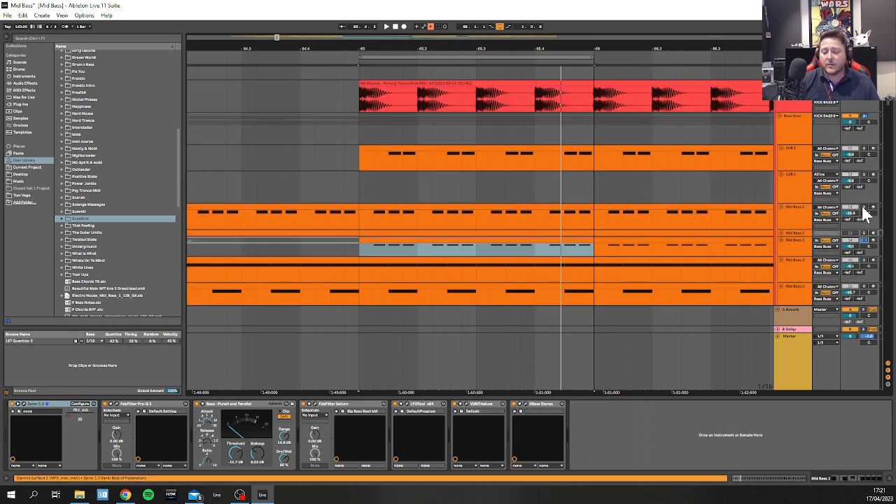
pyautogui.keyDown('ctrl'); pyautogui.click(862, 207); pyautogui.keyUp('ctrl')
pyautogui.scroll(1, 867, 140)
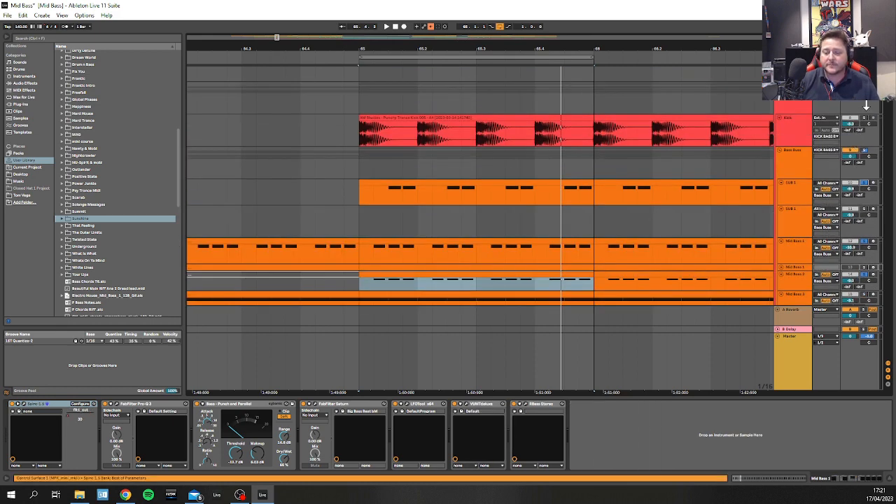
pyautogui.click(870, 102)
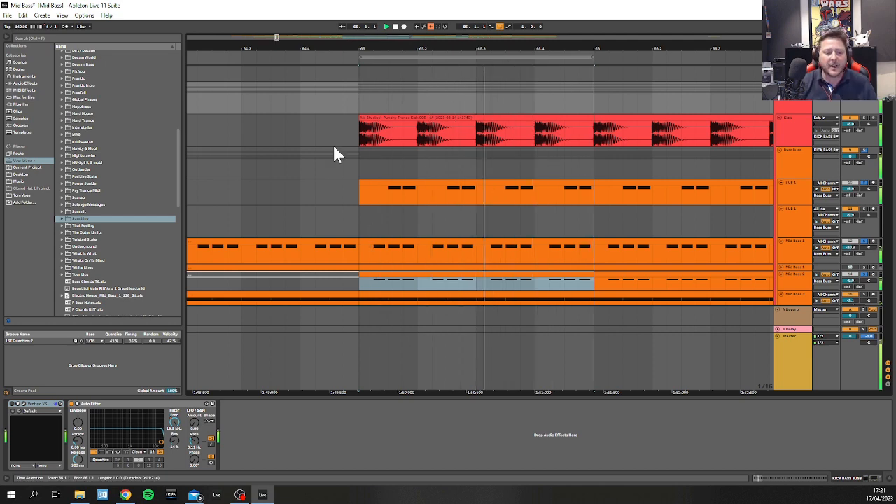
pyautogui.click(358, 168)
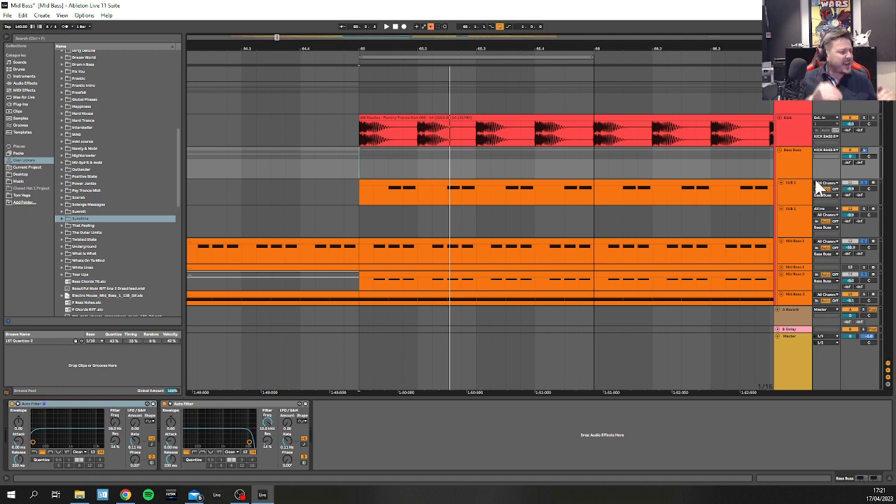
# - Solo only the Mid Bass 3 track and select its clip section at bar 65
pyautogui.scroll(-3, 812, 181)
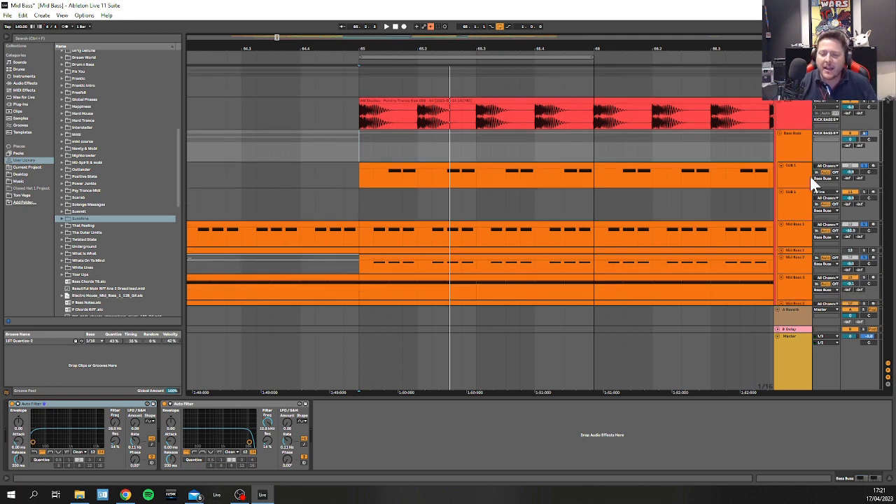
pyautogui.scroll(-4, 810, 203)
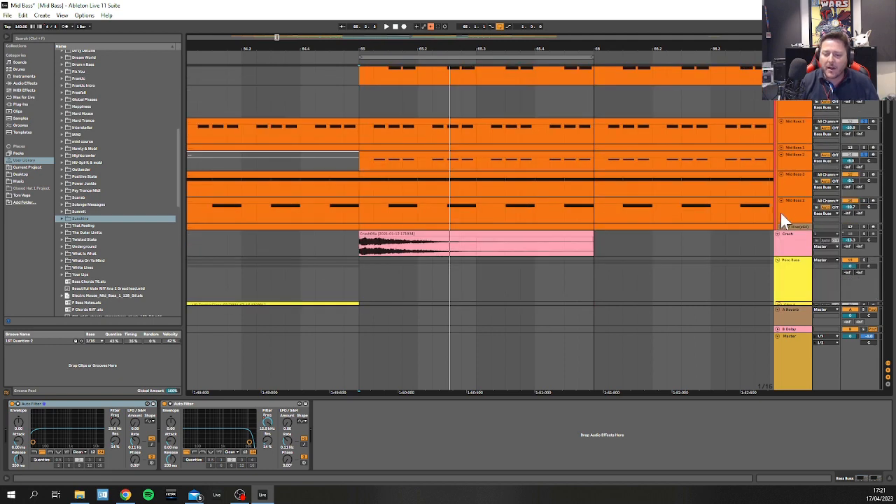
pyautogui.click(784, 203)
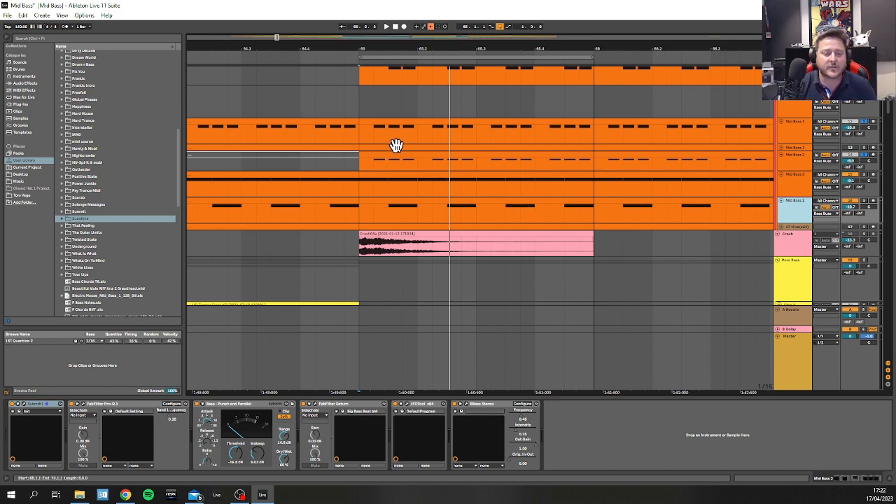
pyautogui.scroll(2, 425, 168)
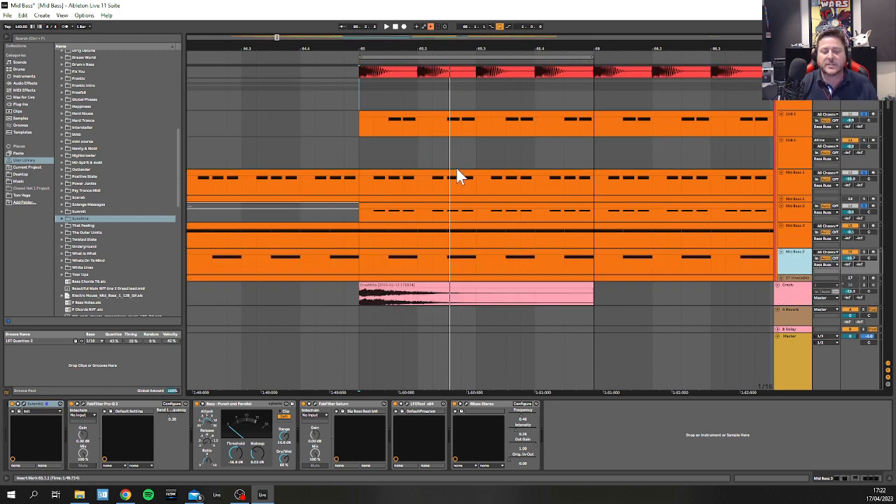
pyautogui.scroll(-2, 455, 166)
pyautogui.scroll(-2, 462, 175)
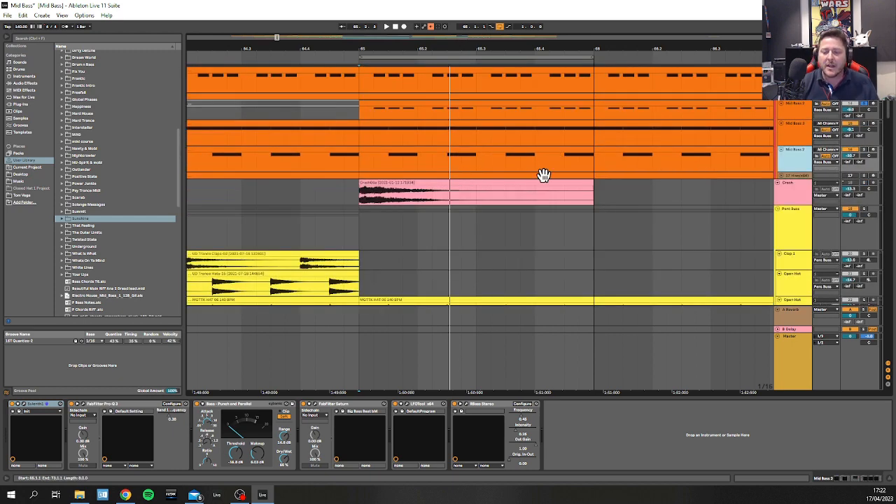
pyautogui.click(793, 134)
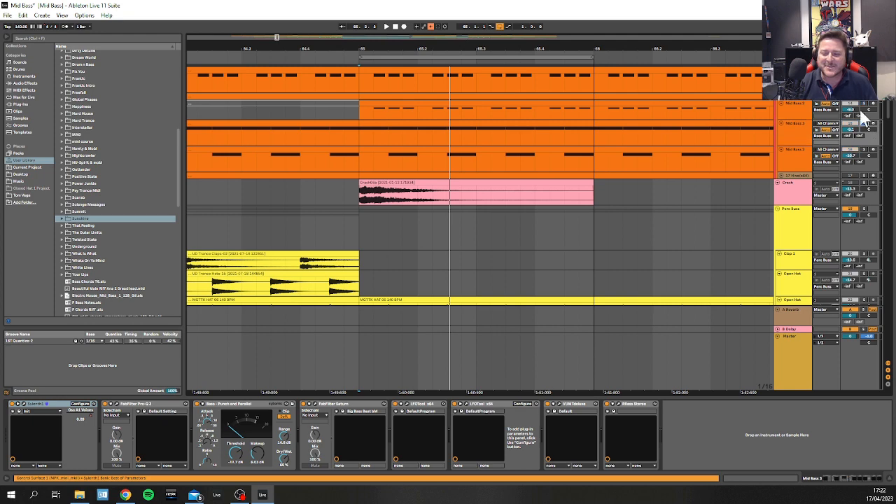
pyautogui.click(372, 125)
pyautogui.click(795, 136)
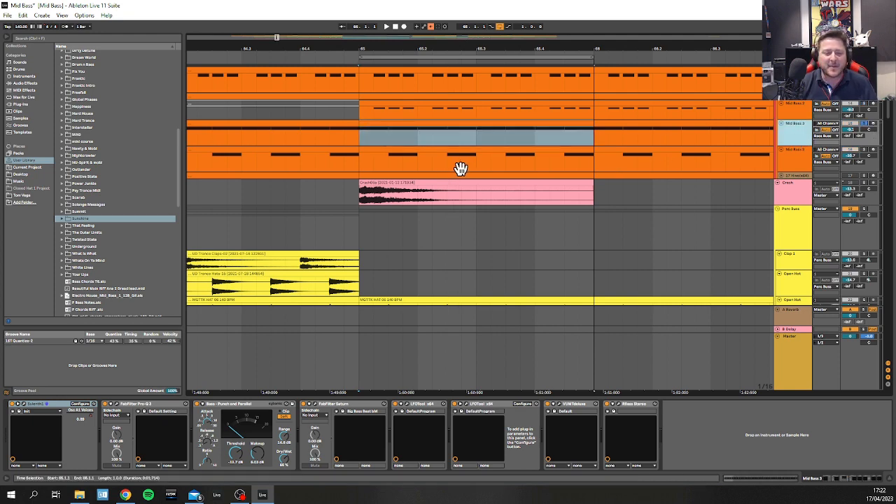
# - Switch off both LFOTool devices on the Mid Bass 3 track
pyautogui.scroll(1, 460, 168)
pyautogui.click(395, 404)
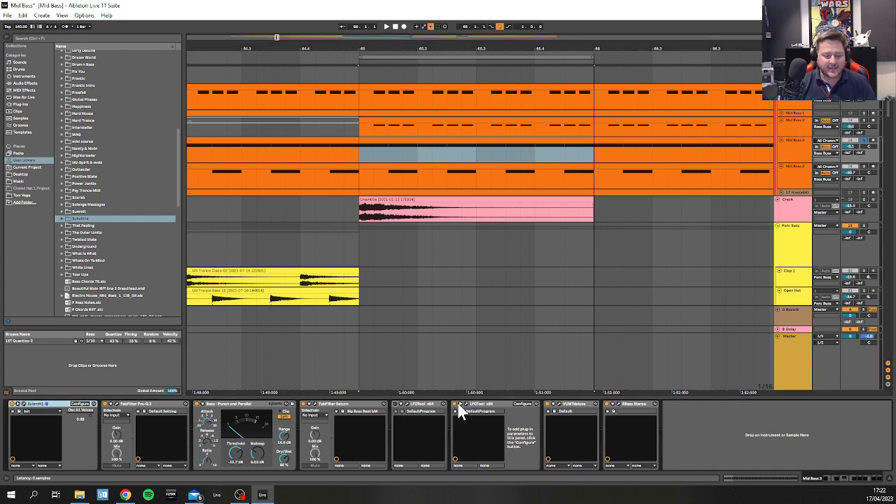
pyautogui.click(454, 404)
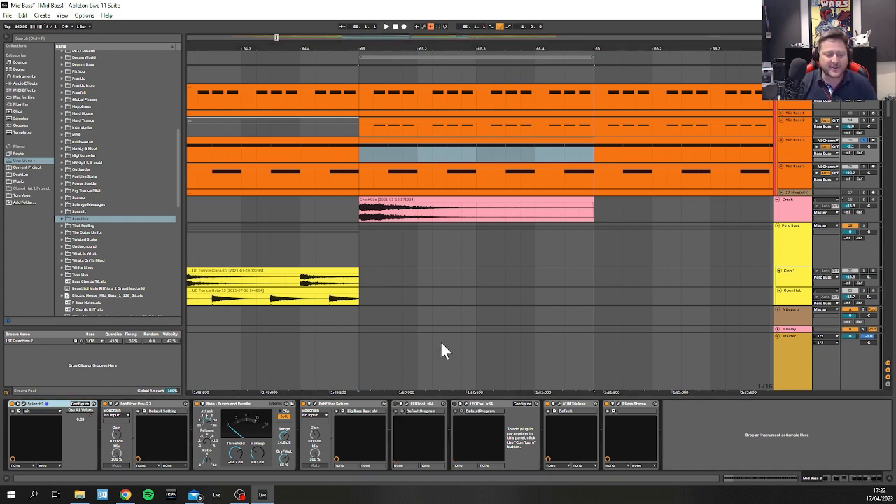
# - View the MIDI notes of the Mid Bass 3 clip at bar 65, and return to the track's devices
pyautogui.click(359, 153)
pyautogui.doubleClick(375, 140)
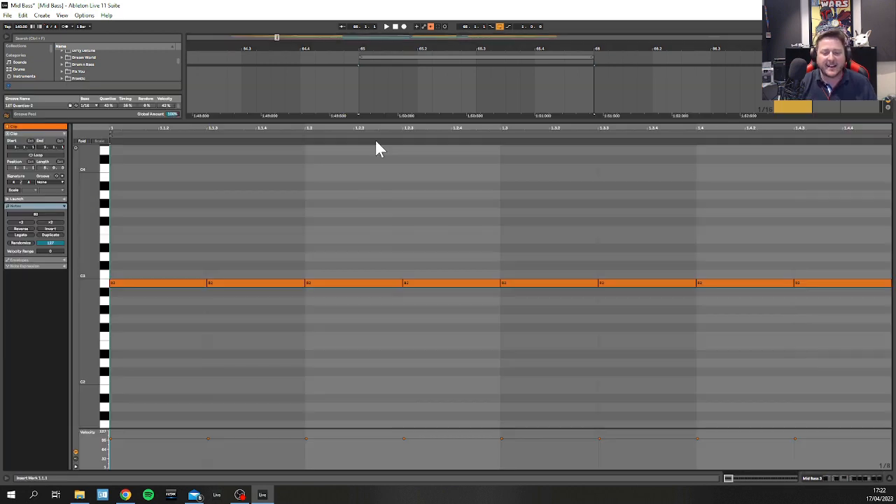
pyautogui.hotkey('shift', 'Tab')
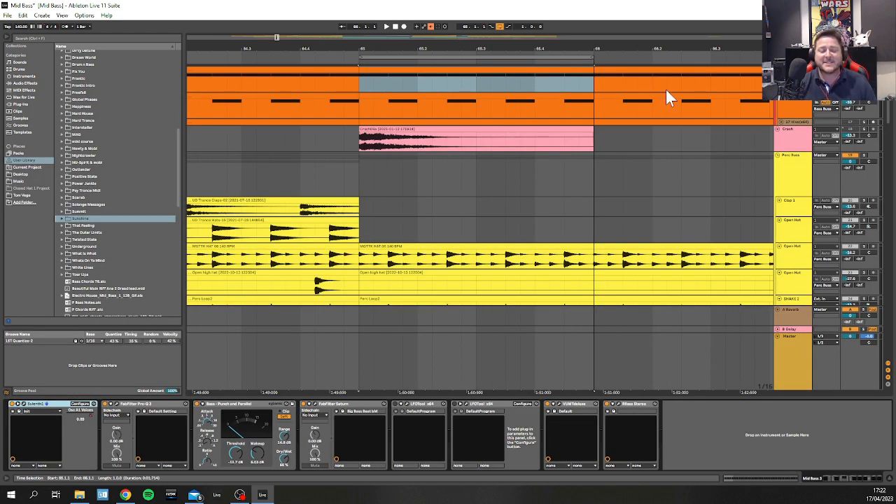
# - Switch the first LFOTool on the Mid Bass 3 track back on and inspect its LFO curve
pyautogui.scroll(2, 555, 168)
pyautogui.click(593, 138)
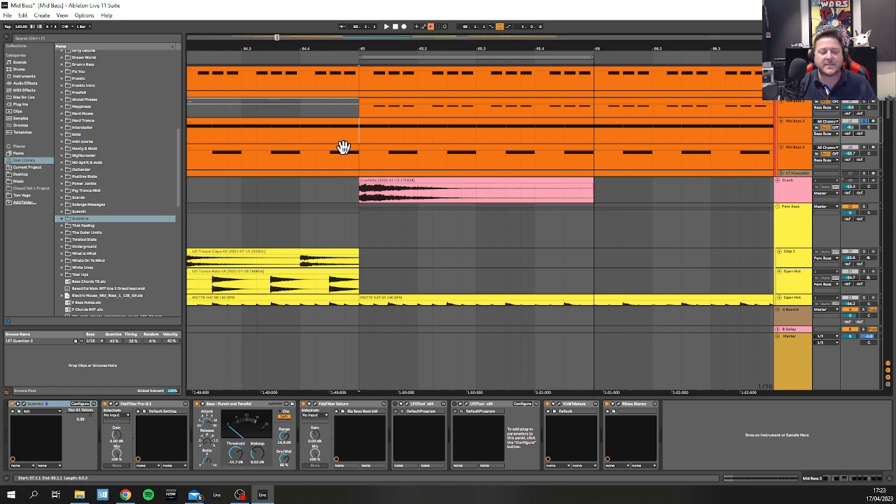
pyautogui.click(789, 131)
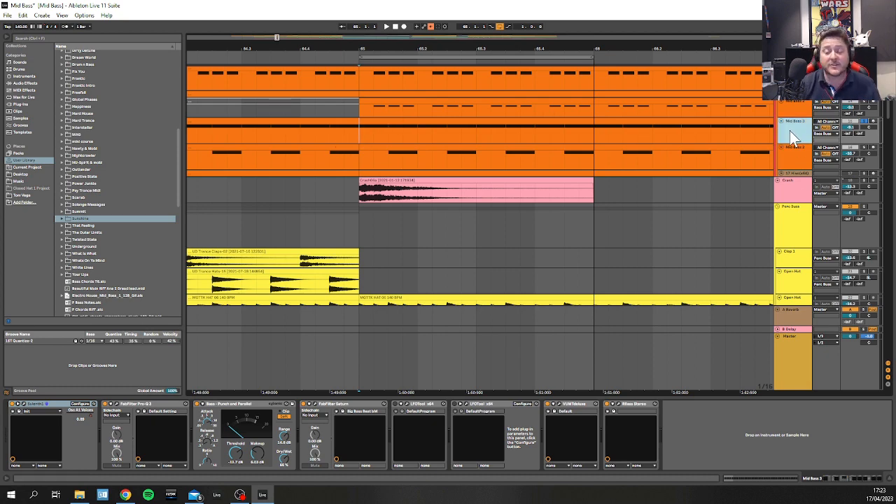
pyautogui.click(395, 404)
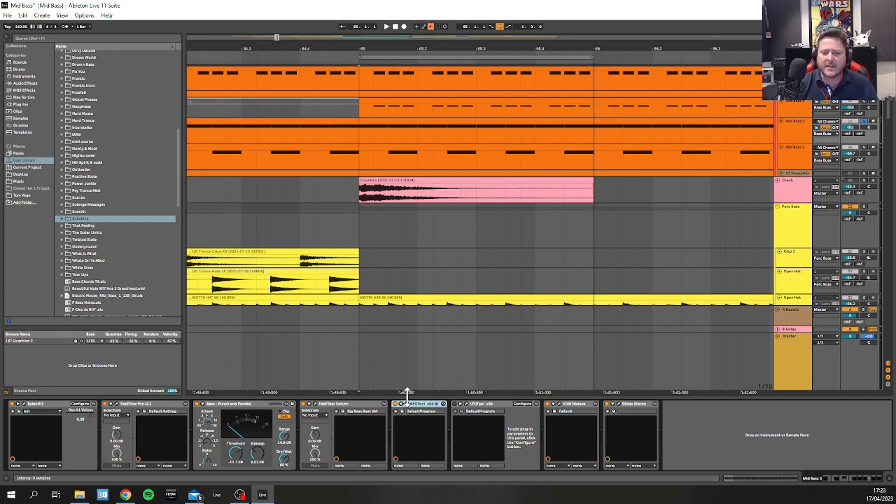
pyautogui.click(796, 132)
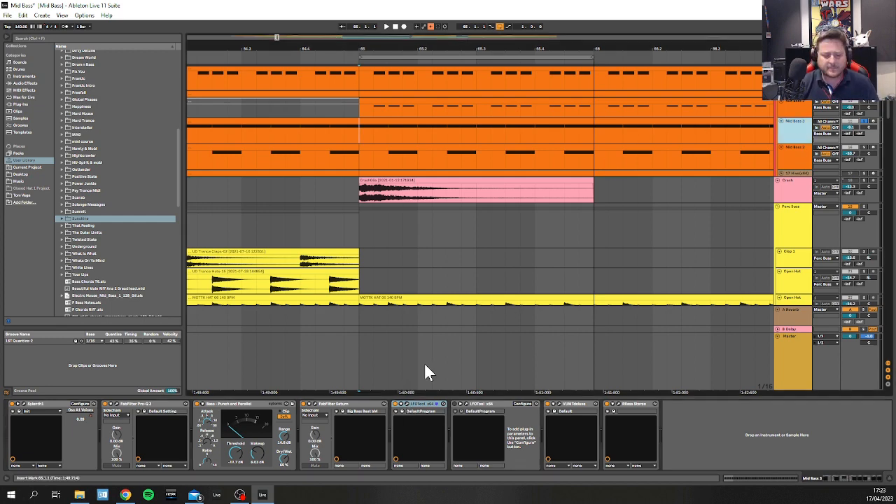
pyautogui.click(409, 405)
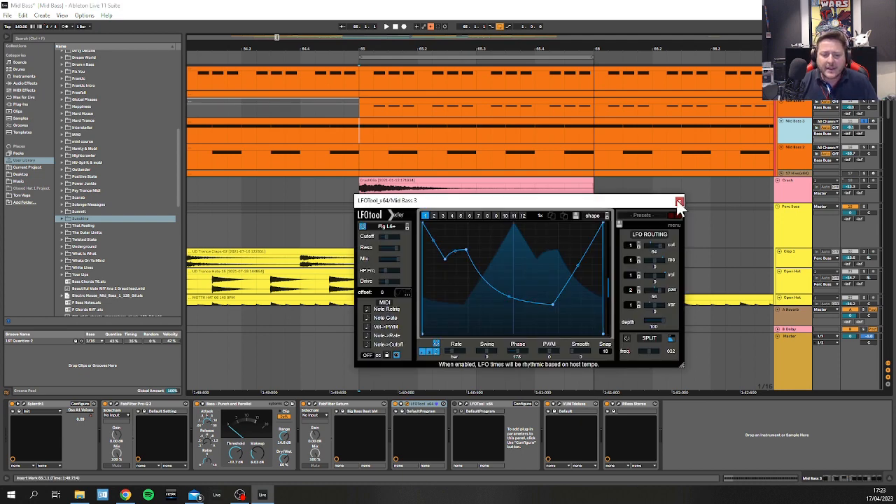
pyautogui.click(678, 203)
# - View the MIDI notes of the Mid Bass 3 clip, select its first B2 note and play the loop
pyautogui.doubleClick(367, 126)
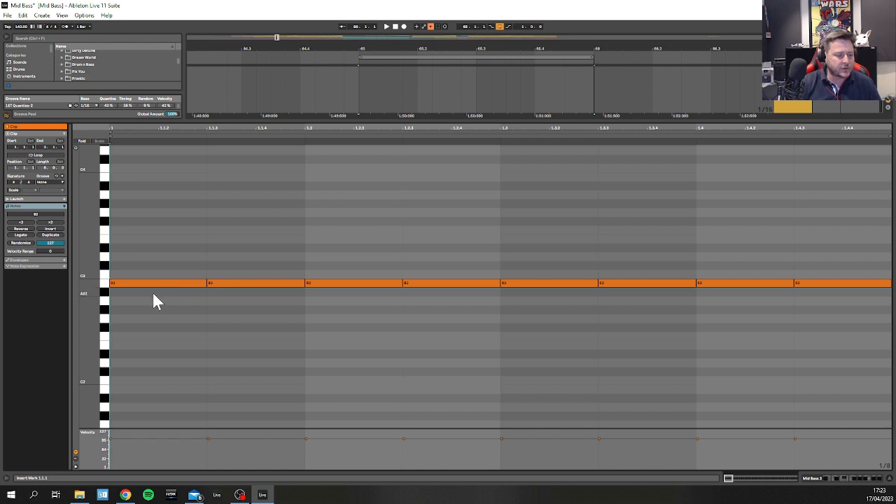
pyautogui.rightClick(154, 311)
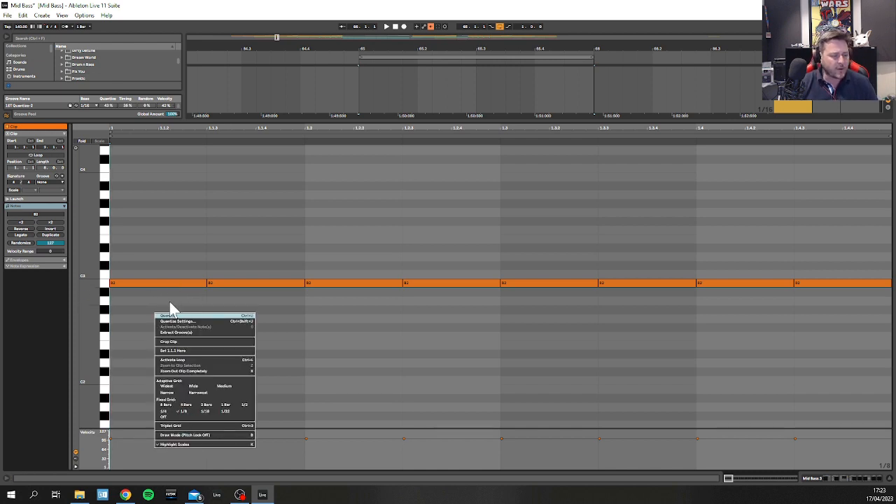
pyautogui.click(170, 313)
pyautogui.click(138, 283)
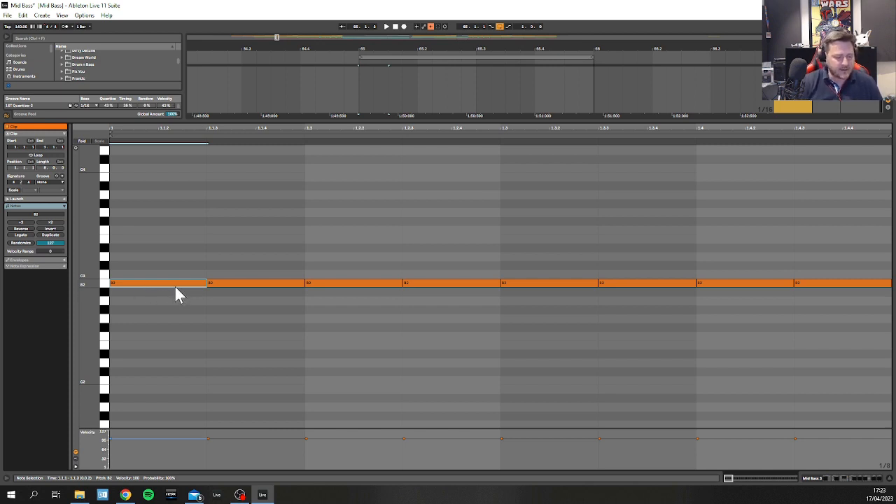
pyautogui.press('space')
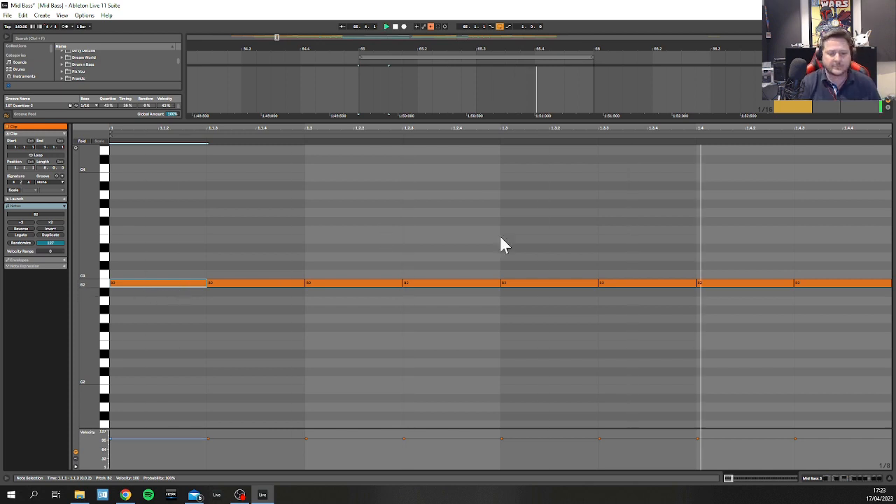
# - Return to the Mid Bass 3 track's devices and switch off its first LFOTool during playback
pyautogui.hotkey('shift', 'Tab')
pyautogui.click(395, 403)
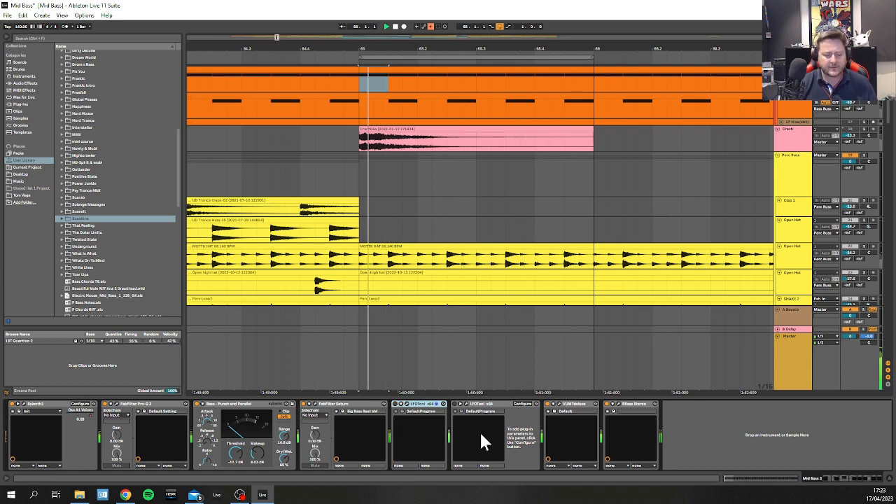
pyautogui.scroll(5, 574, 203)
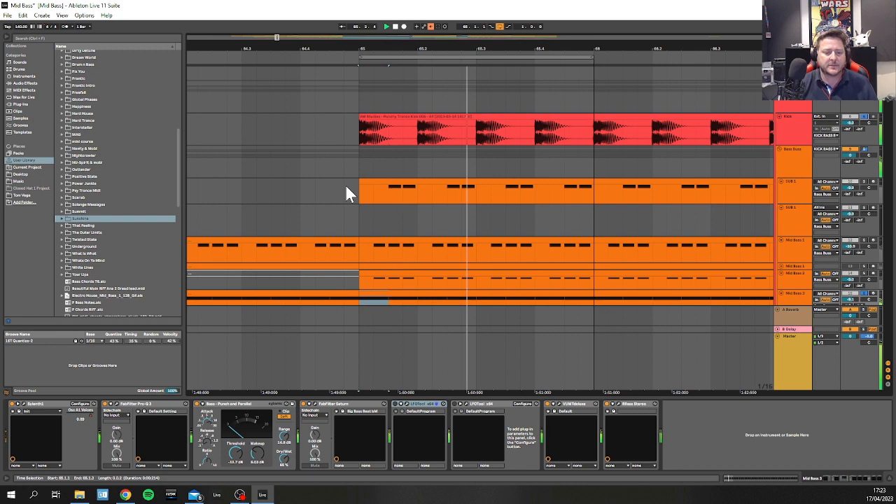
pyautogui.scroll(-2, 420, 208)
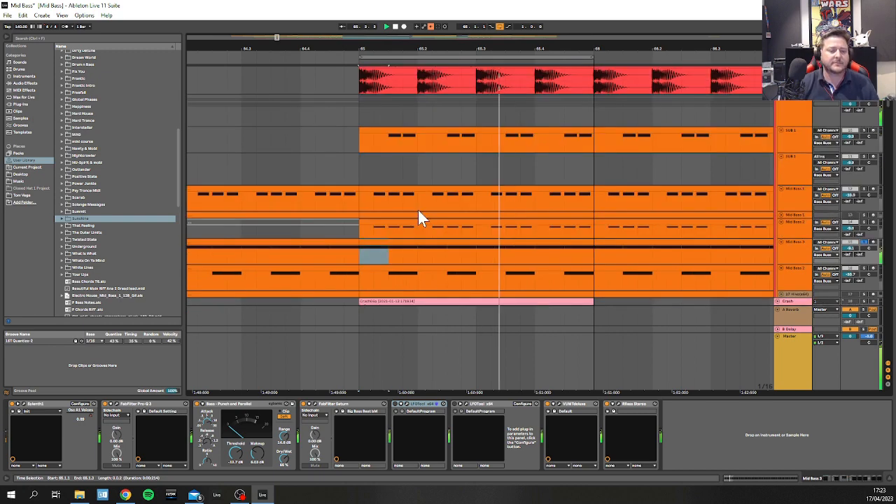
pyautogui.scroll(-4, 417, 208)
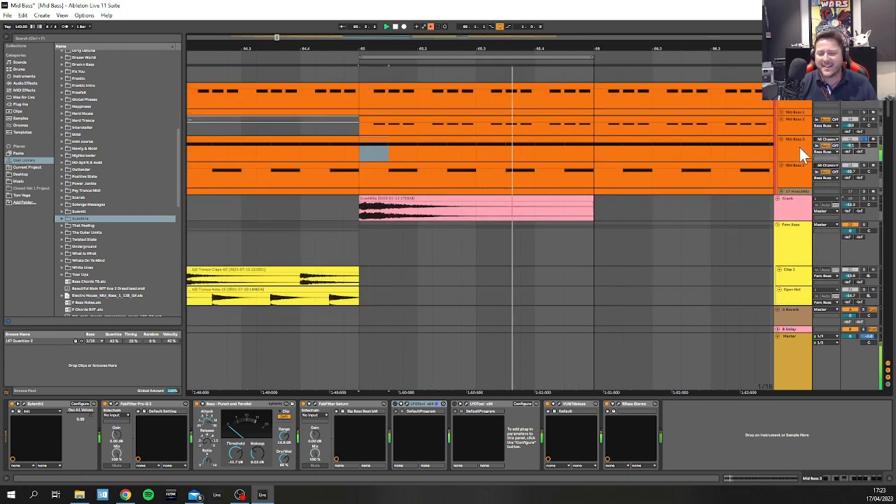
# - Inspect the volume curve of the second LFOTool on the Mid Bass 3 track, close it and stop playback
pyautogui.click(801, 155)
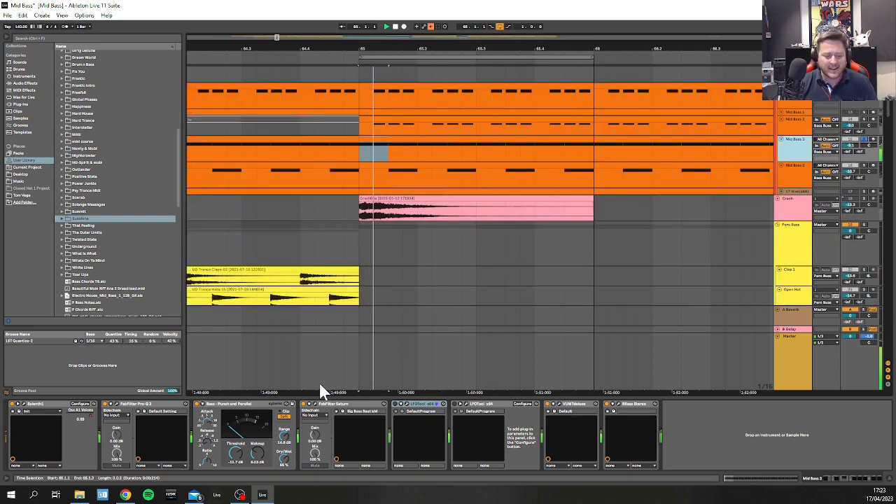
pyautogui.click(466, 404)
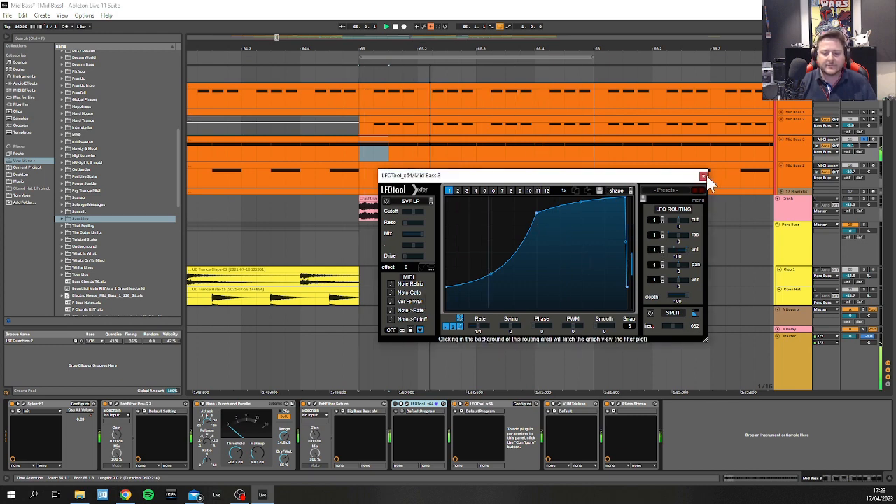
pyautogui.click(703, 175)
pyautogui.press('space')
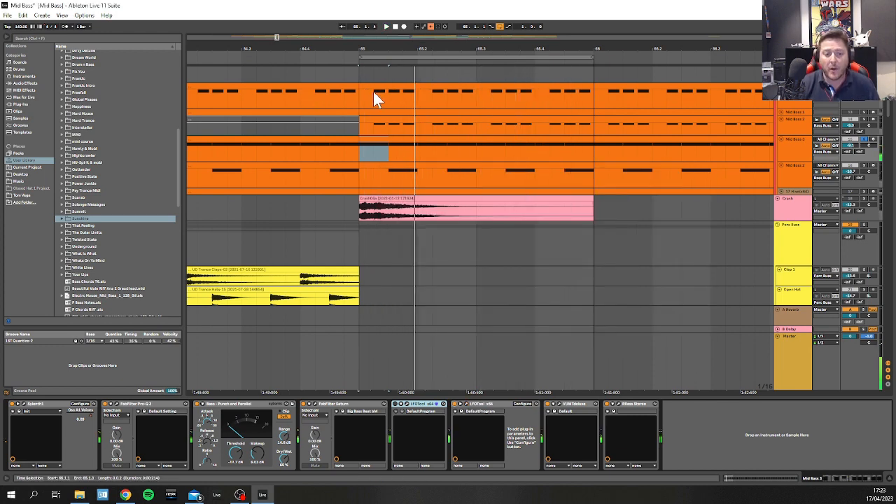
# - Audition the Mid Bass 3 track on its own with its device chain shown
pyautogui.press('space')
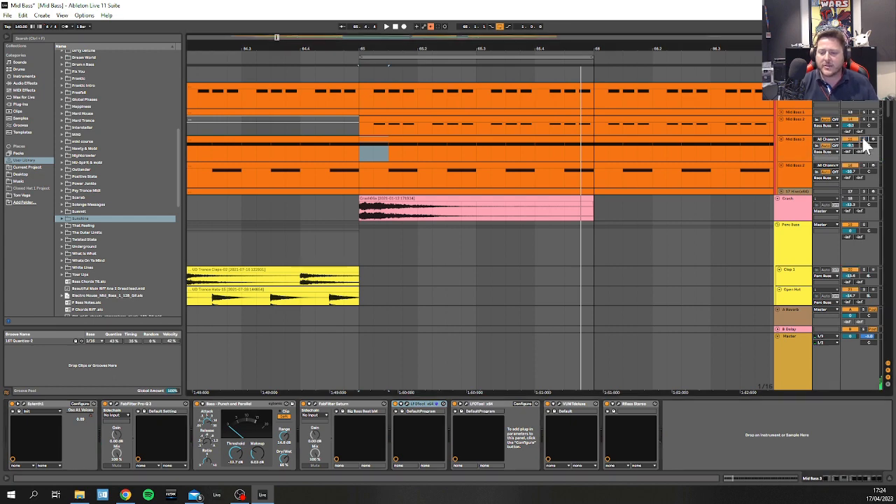
pyautogui.click(798, 153)
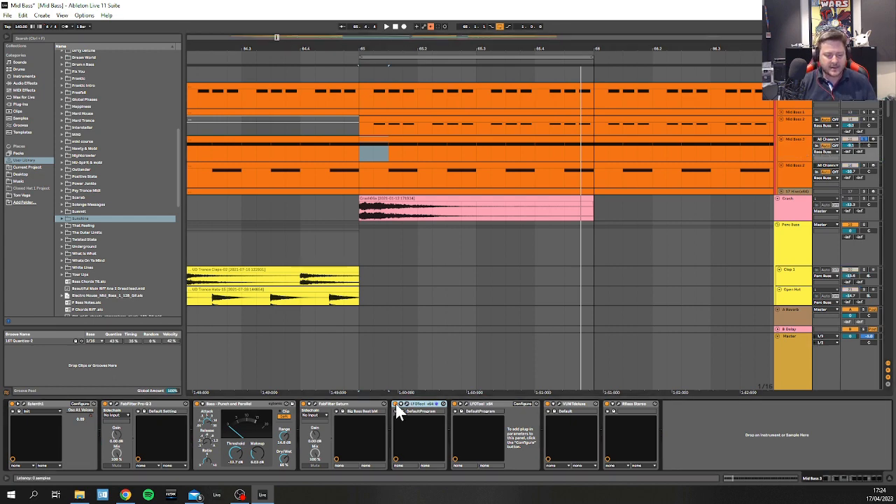
pyautogui.press('space')
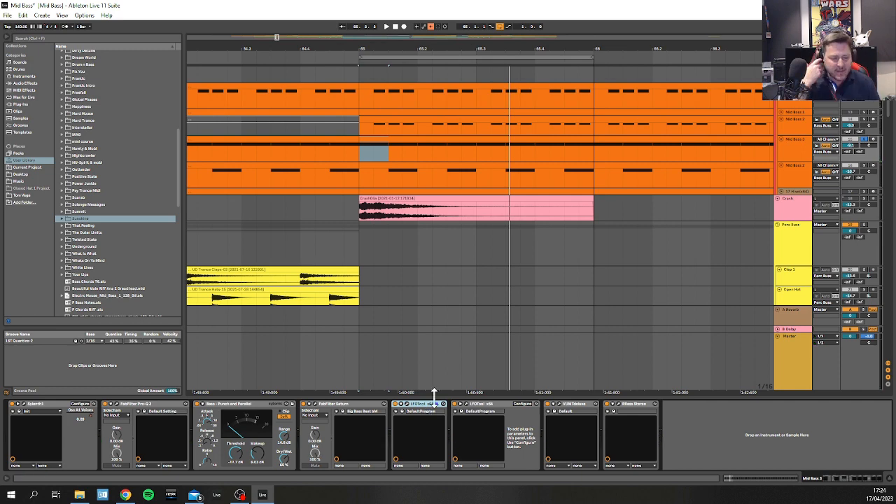
# - Solo Mid Bass 2 and Mid Bass 3 together to audition them, and clear the solos
pyautogui.click(795, 168)
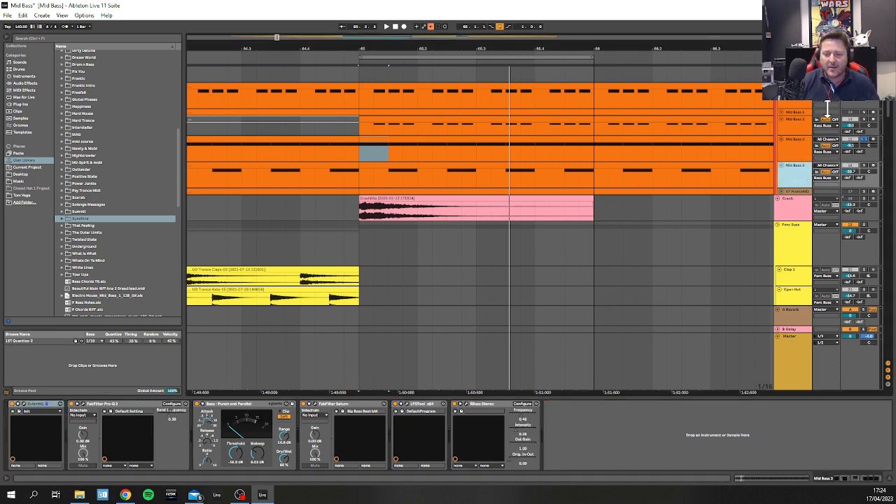
pyautogui.click(863, 120)
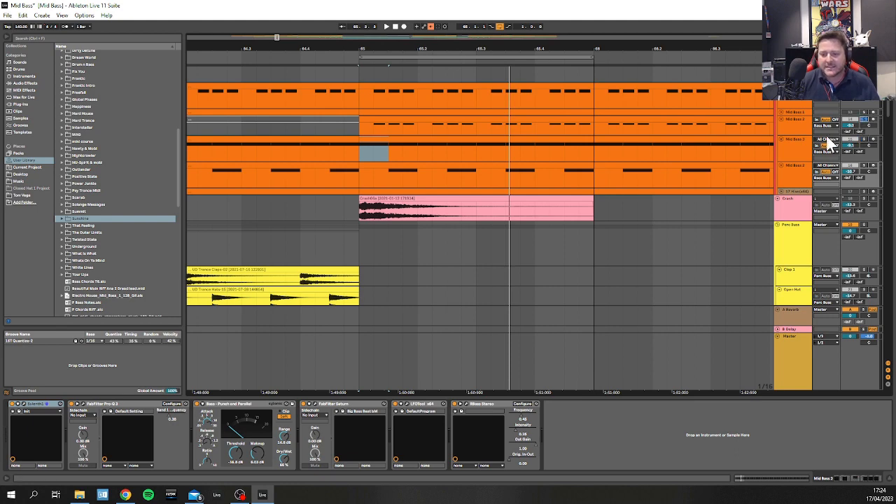
pyautogui.keyDown('ctrl'); pyautogui.click(864, 139); pyautogui.keyUp('ctrl')
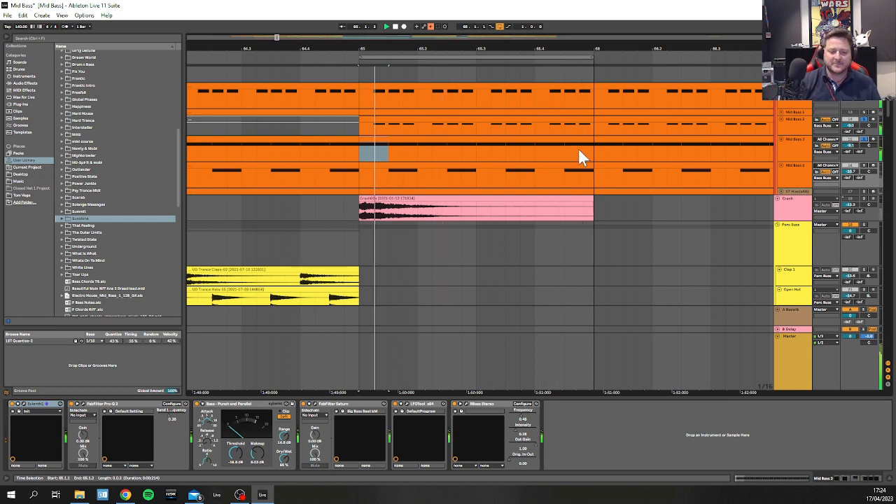
pyautogui.click(804, 149)
pyautogui.click(865, 140)
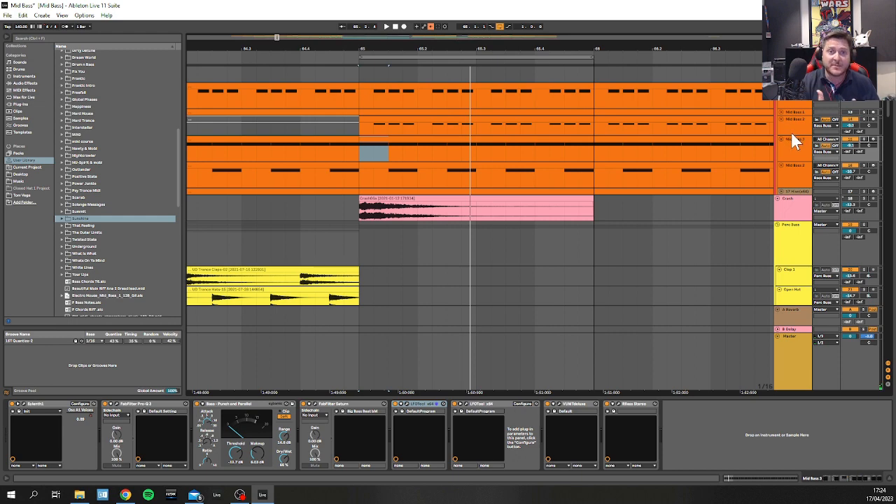
# - View the Mid Bass 1 and Mid Bass 3 device chains, and solo the lowest mid bass track
pyautogui.scroll(2, 788, 140)
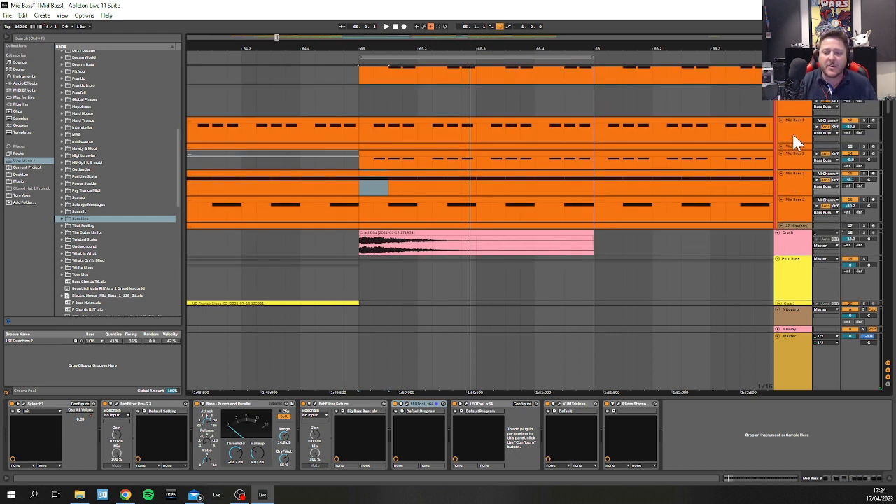
pyautogui.click(792, 133)
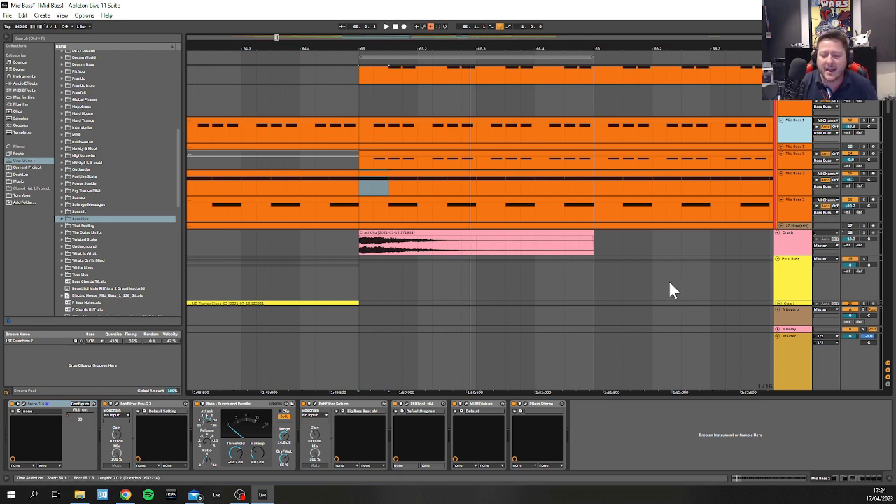
pyautogui.click(787, 183)
pyautogui.click(803, 210)
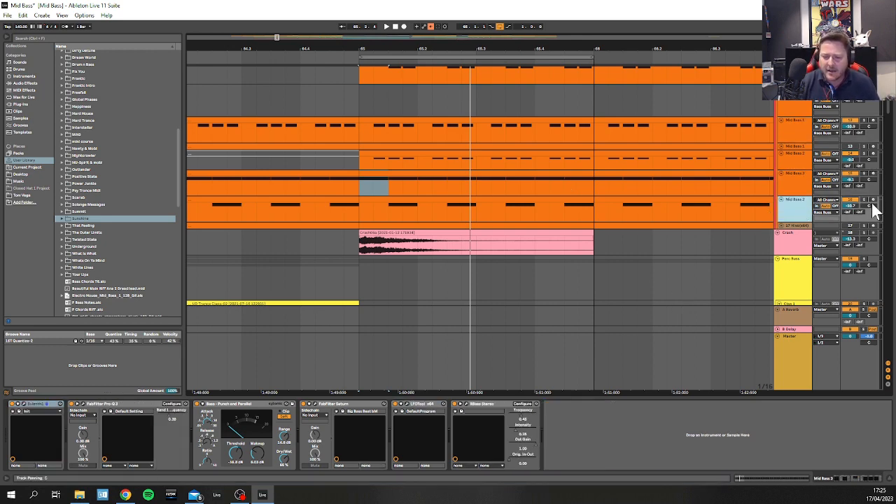
pyautogui.click(863, 200)
pyautogui.click(784, 213)
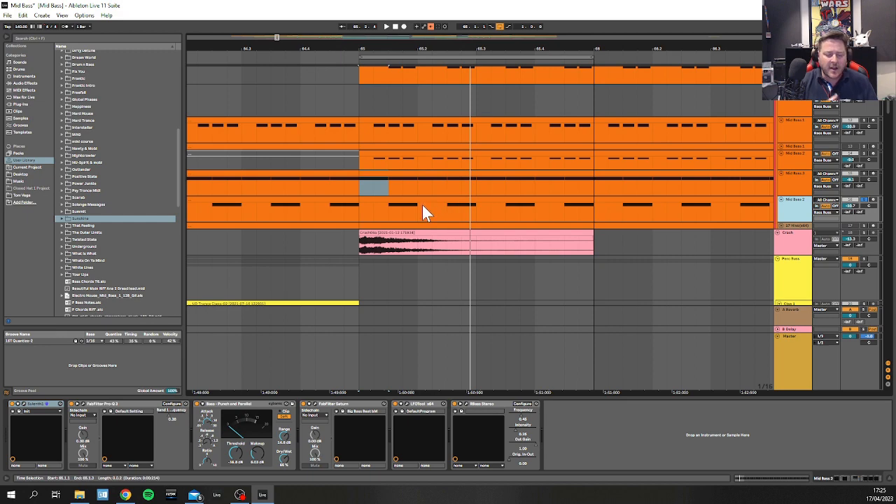
# - Examine the note placement in the lowest mid bass track's clip between bars 65 and 66, keeping that track selected
pyautogui.click(418, 200)
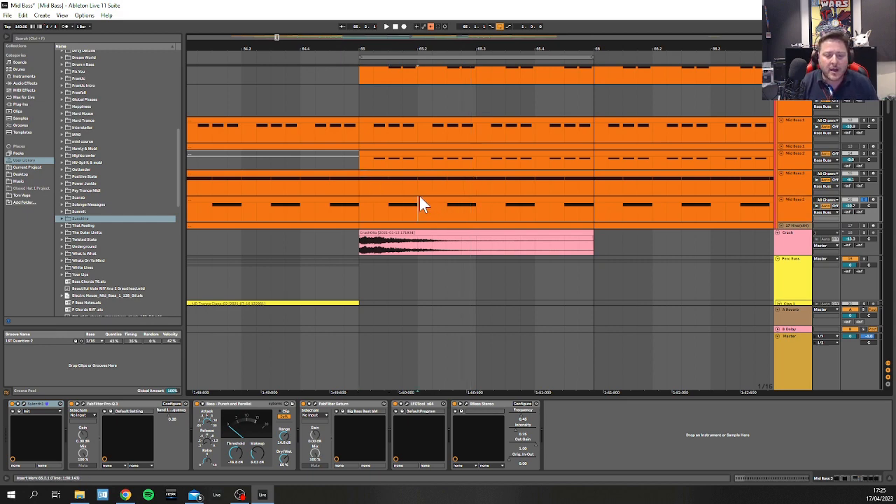
pyautogui.rightClick(595, 217)
pyautogui.click(508, 205)
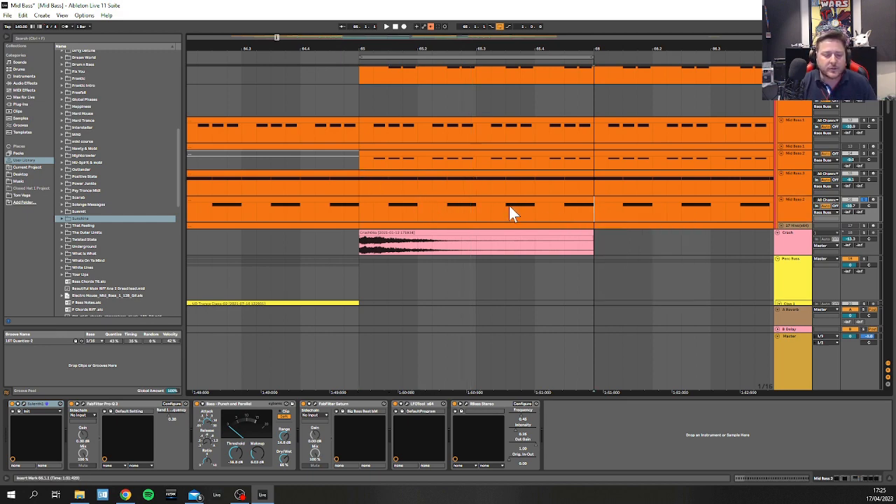
pyautogui.click(794, 205)
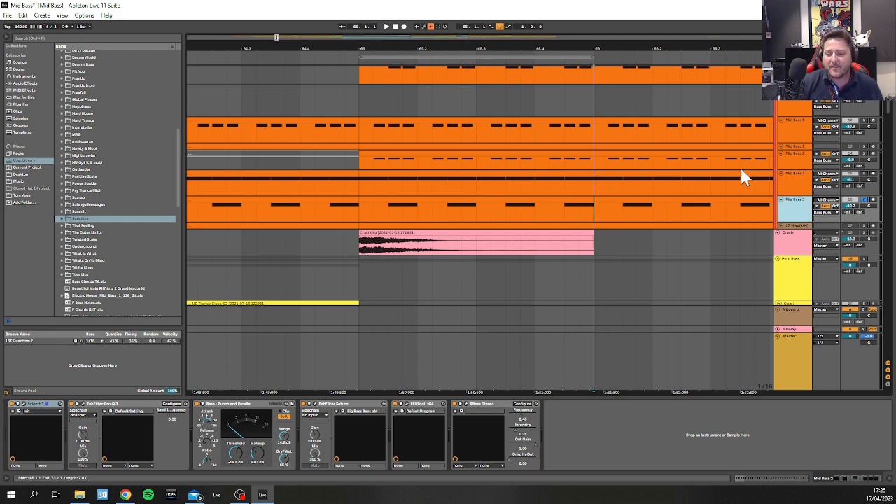
pyautogui.click(805, 128)
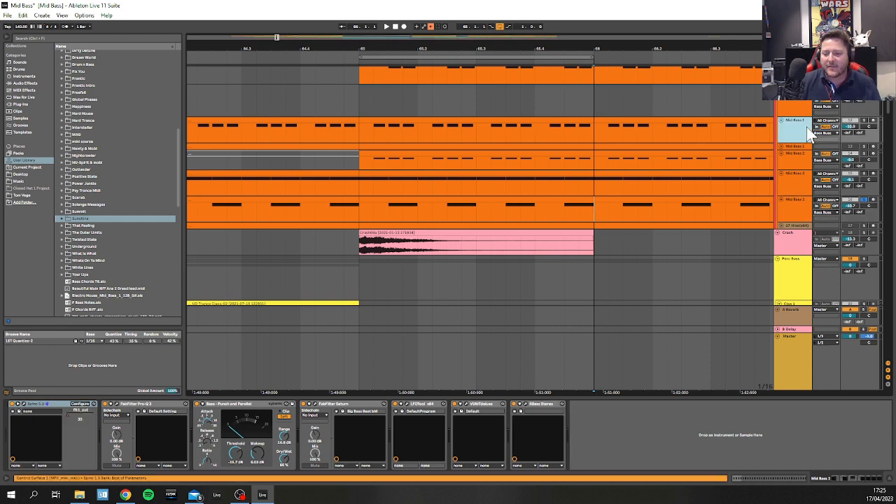
pyautogui.keyDown('ctrl'); pyautogui.click(864, 120); pyautogui.keyUp('ctrl')
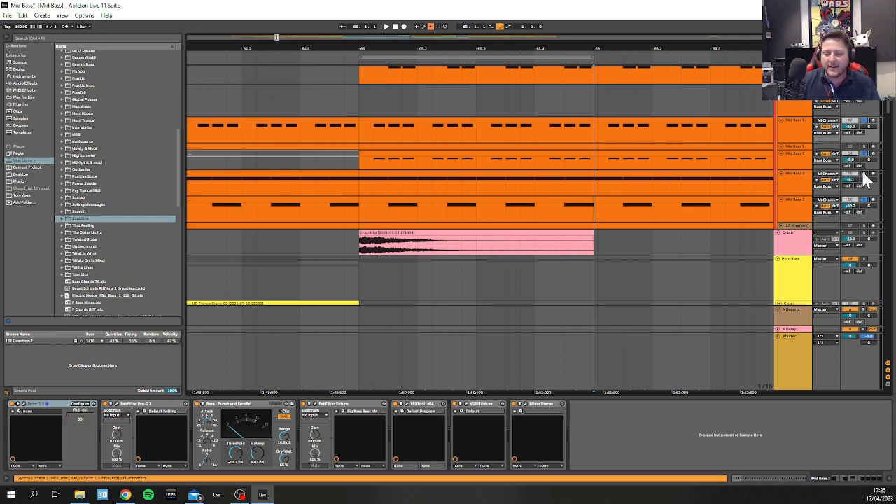
pyautogui.click(802, 206)
pyautogui.click(864, 200)
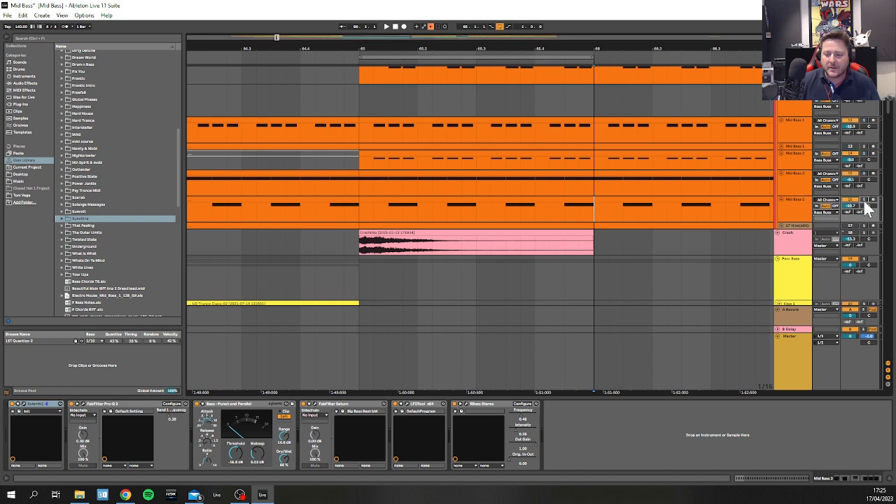
# - Play the lowest mid bass track solo from bar 65, adding Mid Bass 3, Mid Bass 2 and Mid Bass 1 to the solo
pyautogui.press('space')
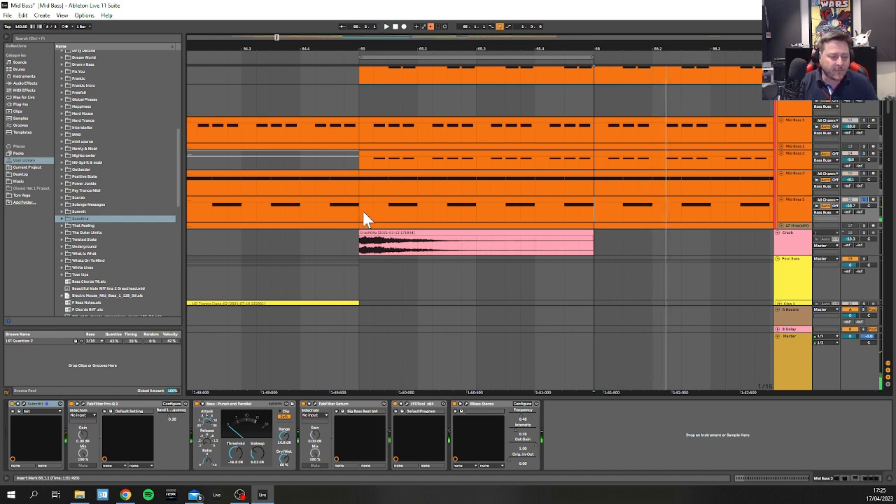
pyautogui.click(800, 197)
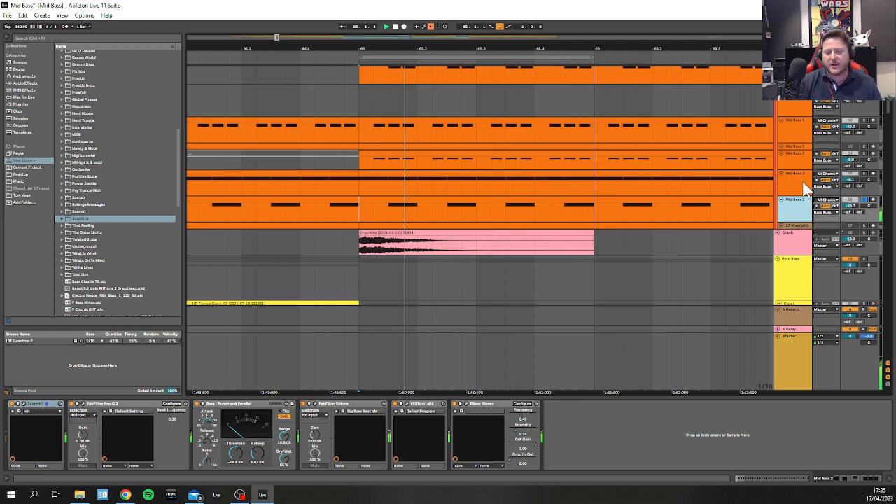
pyautogui.click(862, 174)
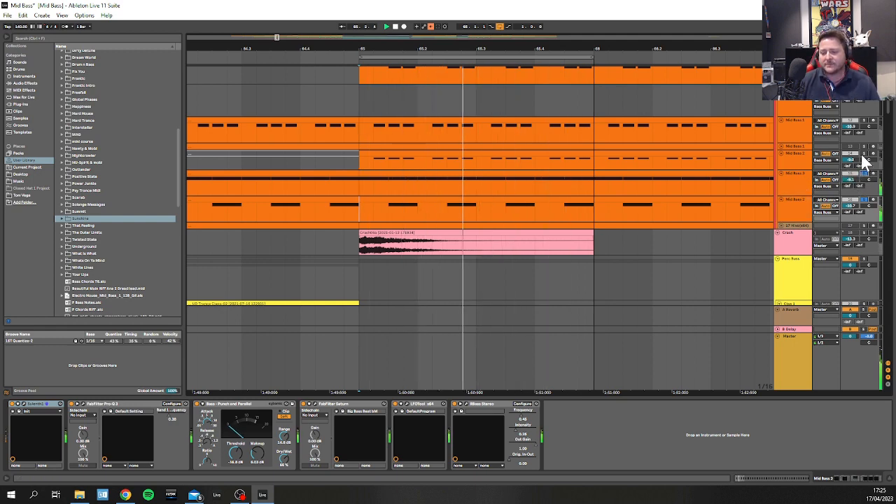
pyautogui.click(864, 153)
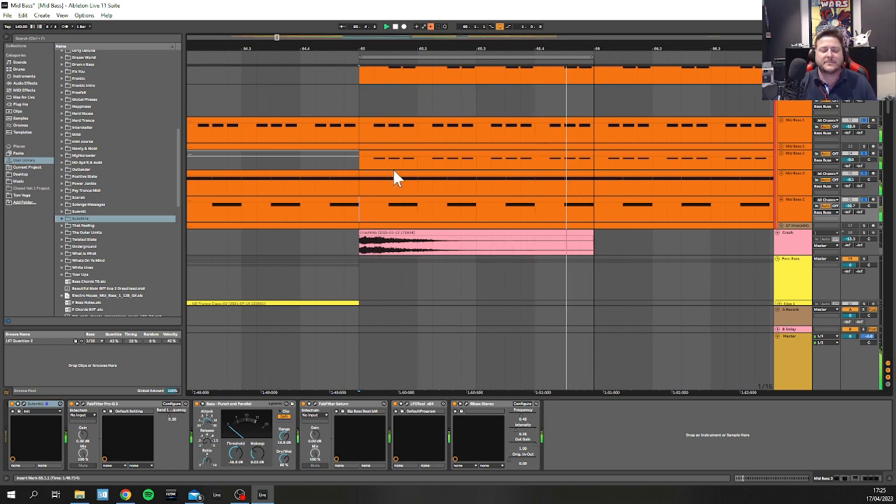
pyautogui.press('space')
# - Solo the whole kick and bass group instead of the individual mid bass tracks and audition it
pyautogui.scroll(3, 414, 175)
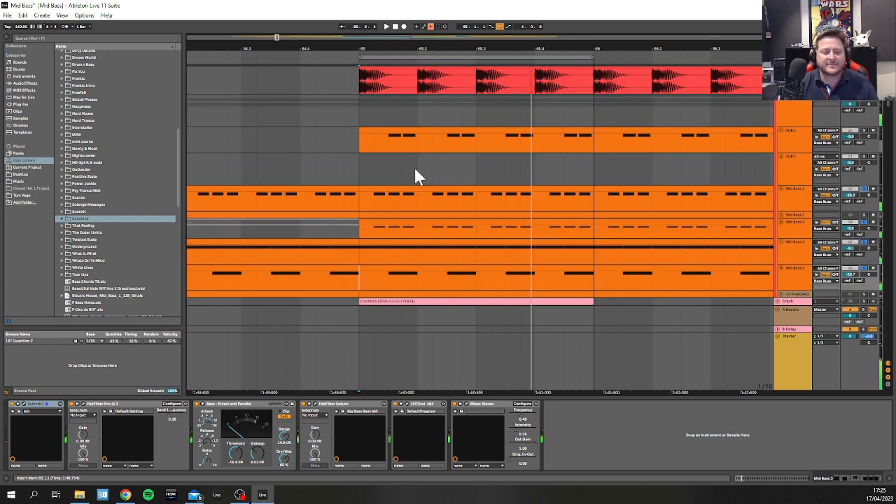
pyautogui.scroll(3, 885, 130)
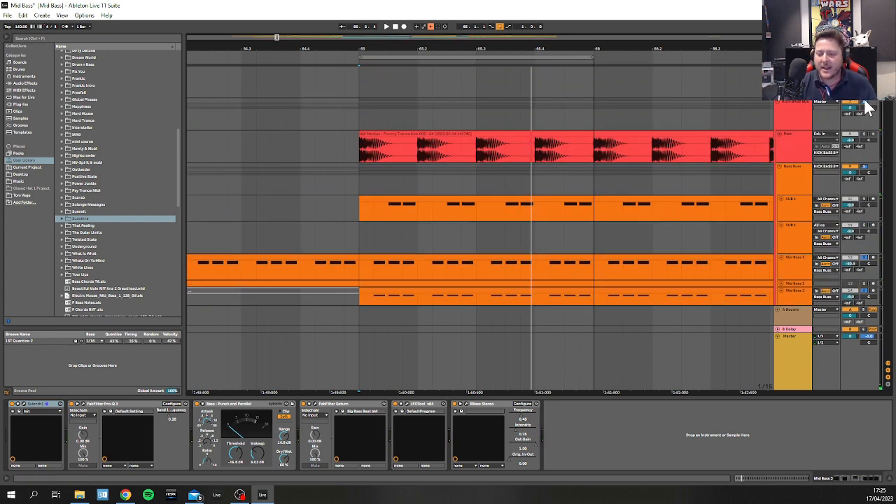
pyautogui.press('space')
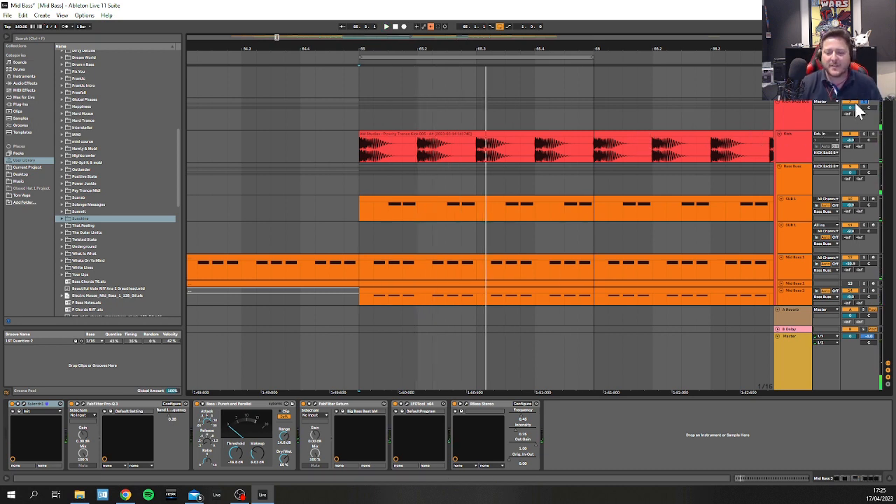
# - View the device chains of the lower, empty SUB 1 track and Mid Bass 1, and set the insert marker on SUB 1 at bar 65
pyautogui.scroll(-1, 798, 126)
pyautogui.scroll(-2, 811, 127)
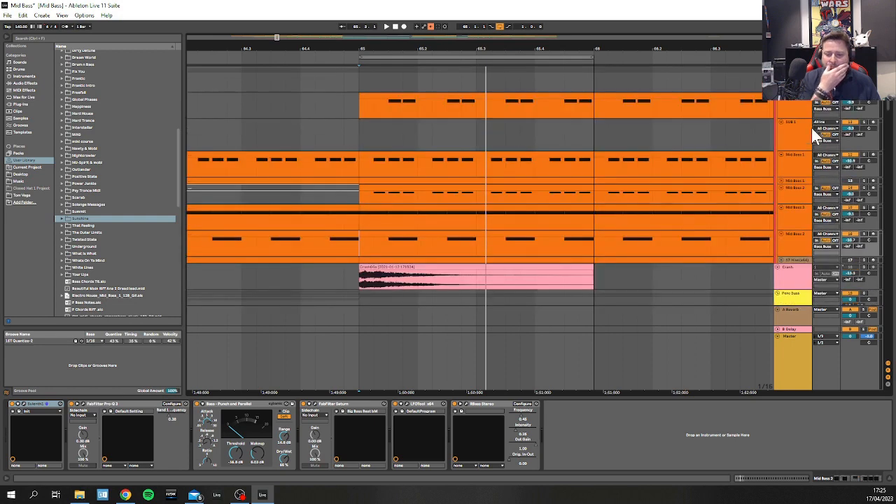
pyautogui.click(801, 129)
pyautogui.click(359, 139)
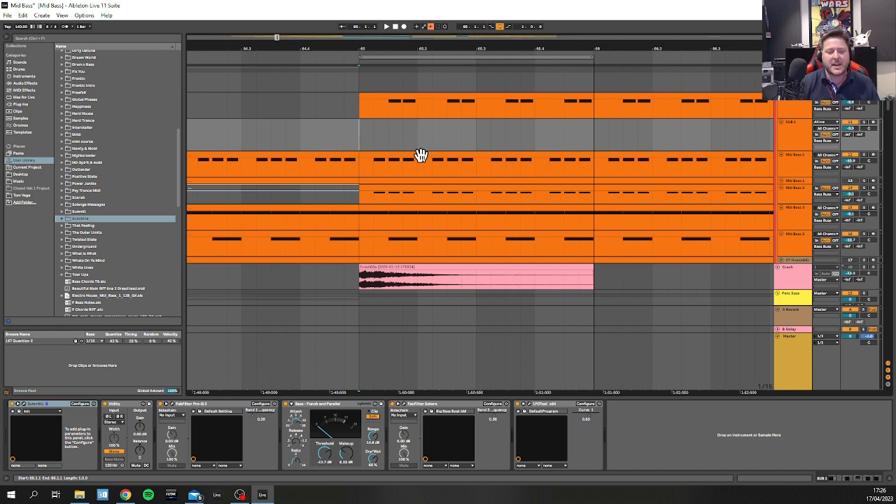
pyautogui.click(786, 170)
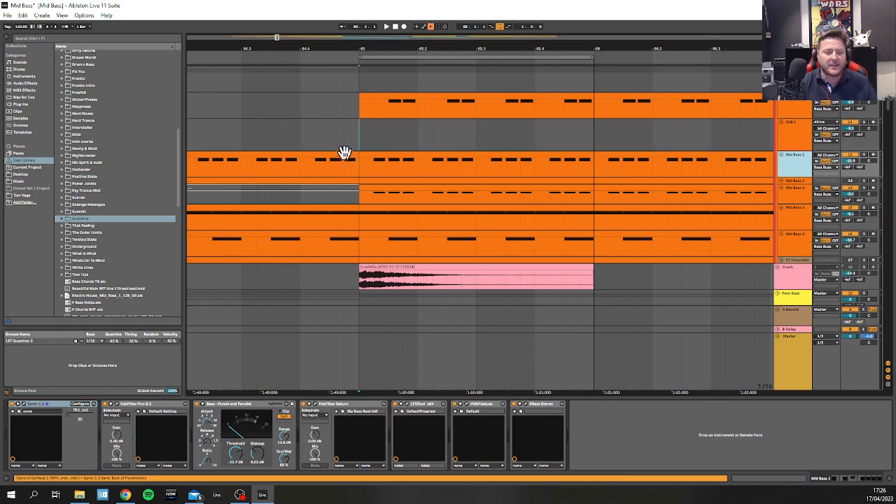
pyautogui.click(361, 133)
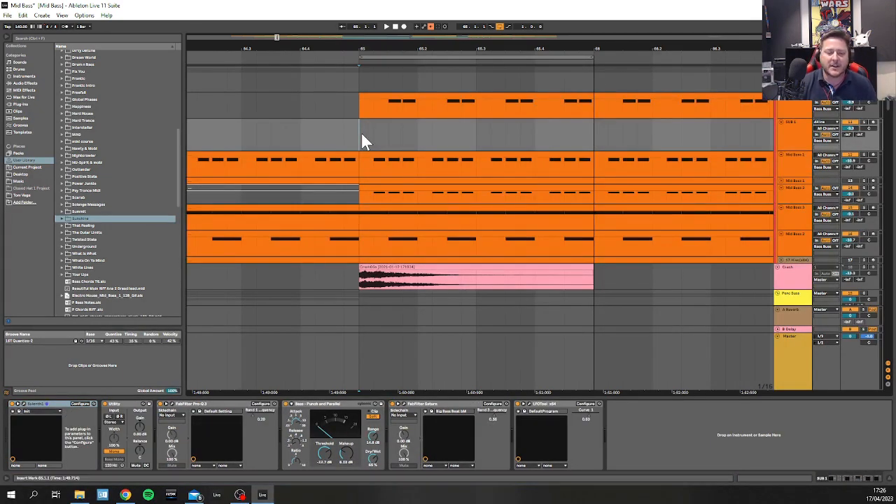
# - Audition the soloed kick and bass group from bar 65
pyautogui.scroll(3, 465, 164)
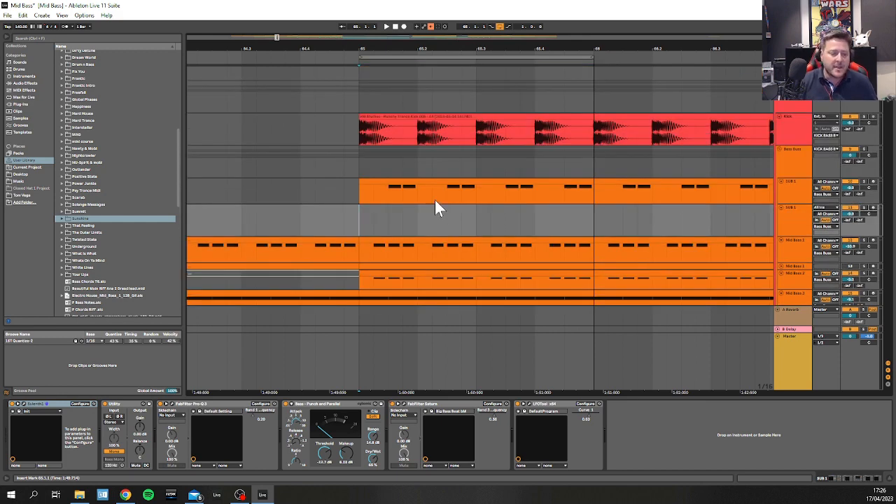
pyautogui.scroll(-1, 557, 195)
pyautogui.scroll(-2, 532, 190)
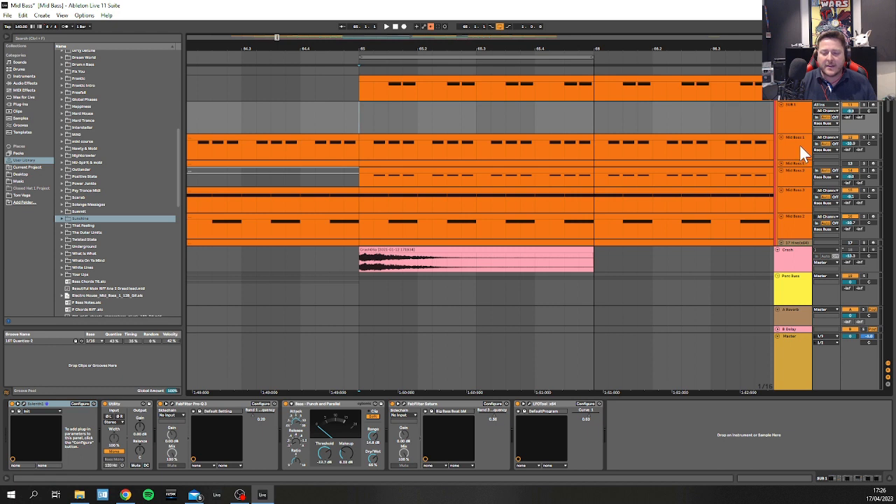
pyautogui.click(850, 142)
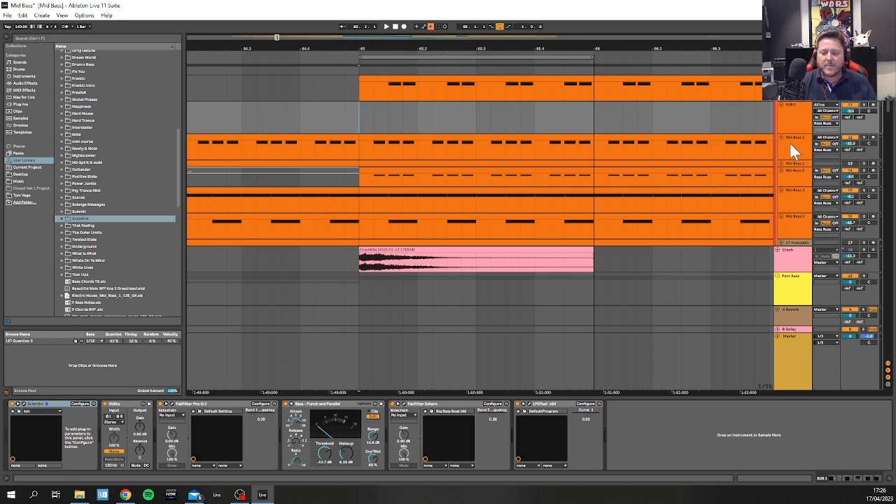
pyautogui.press('space')
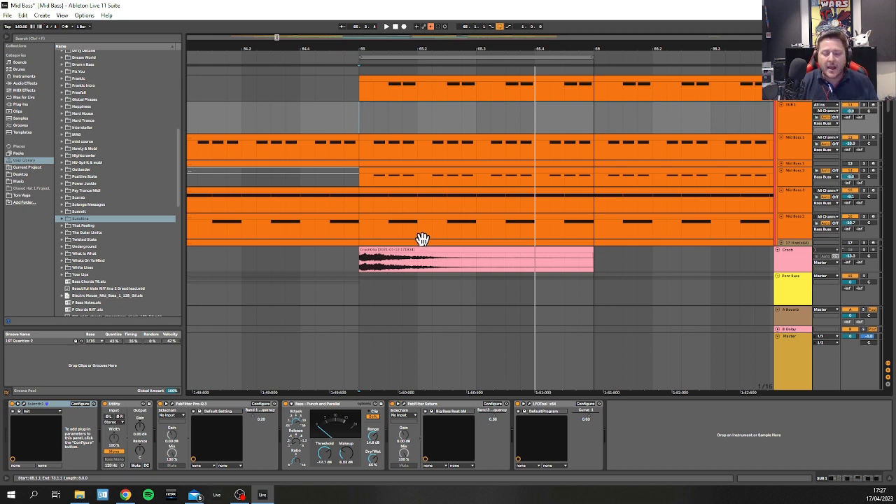
# - Switch the arrangement's fixed grid to 1 Bar and back to 1/16
pyautogui.scroll(6, 422, 238)
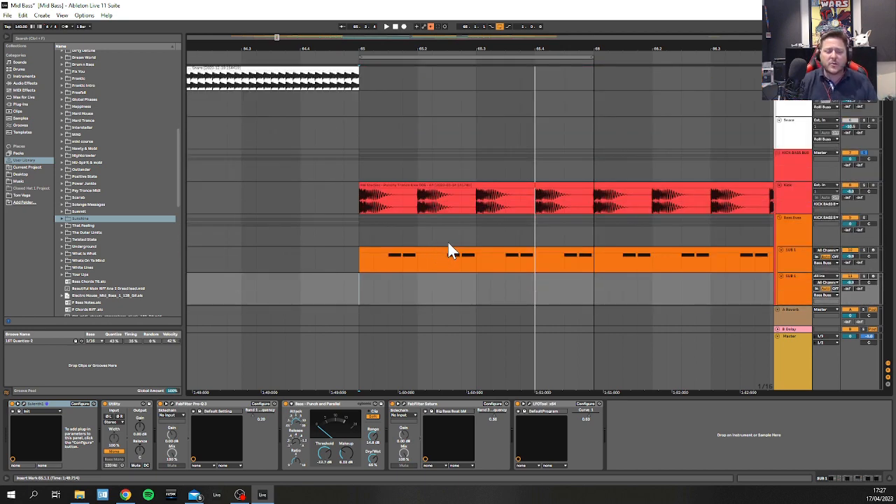
pyautogui.scroll(-6, 448, 240)
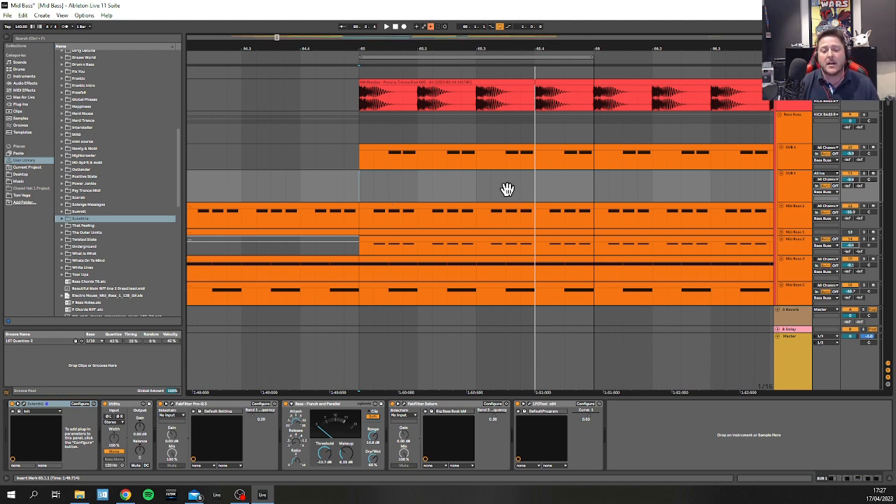
pyautogui.scroll(-4, 506, 188)
pyautogui.scroll(2, 498, 196)
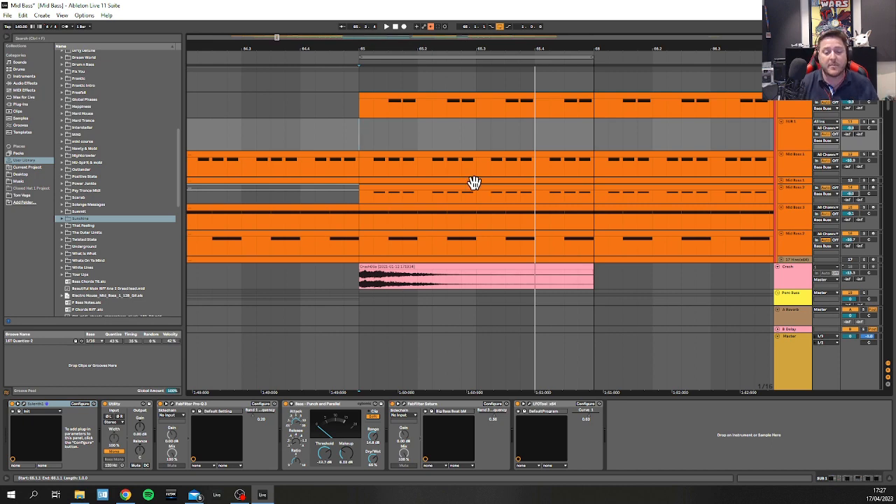
pyautogui.scroll(1, 473, 182)
pyautogui.rightClick(452, 173)
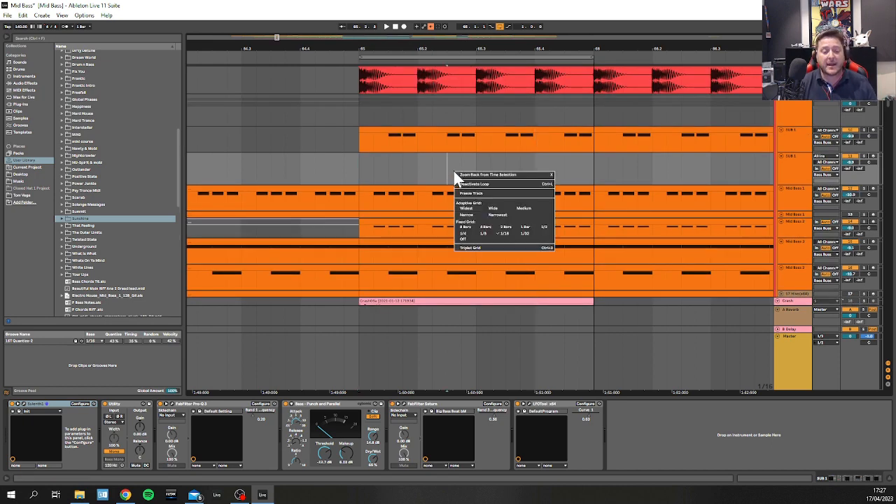
pyautogui.click(522, 226)
pyautogui.click(474, 172)
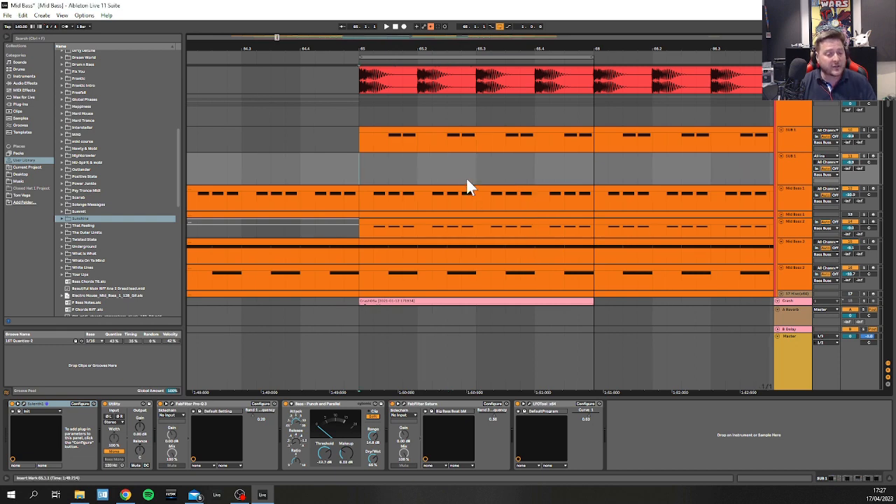
pyautogui.rightClick(463, 167)
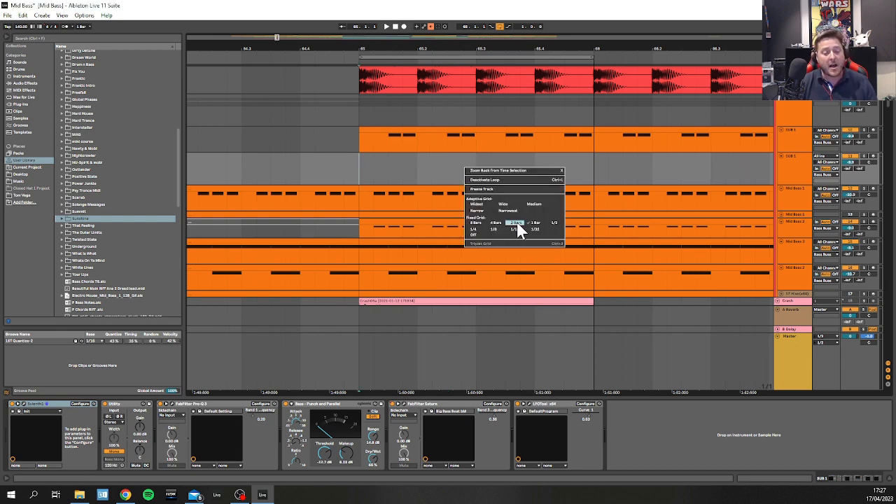
pyautogui.click(518, 233)
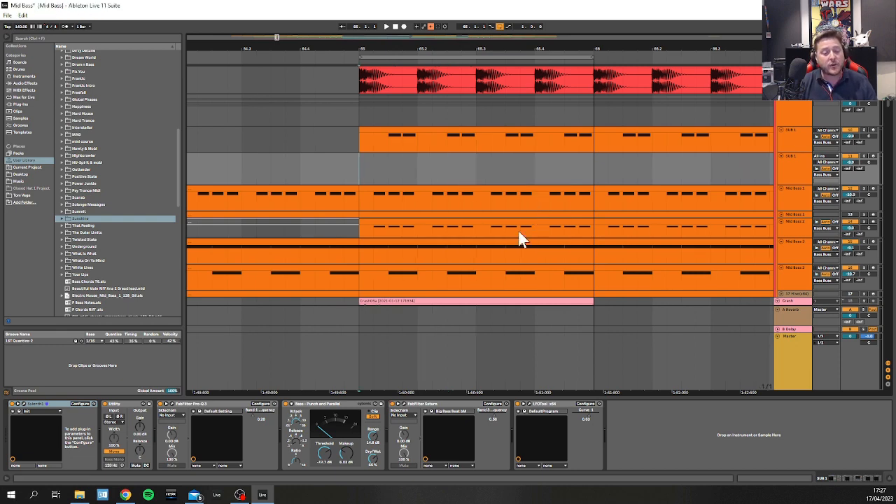
# - Select the KICK BASS BUSS group track and place its insert marker at bar 65
pyautogui.click(476, 179)
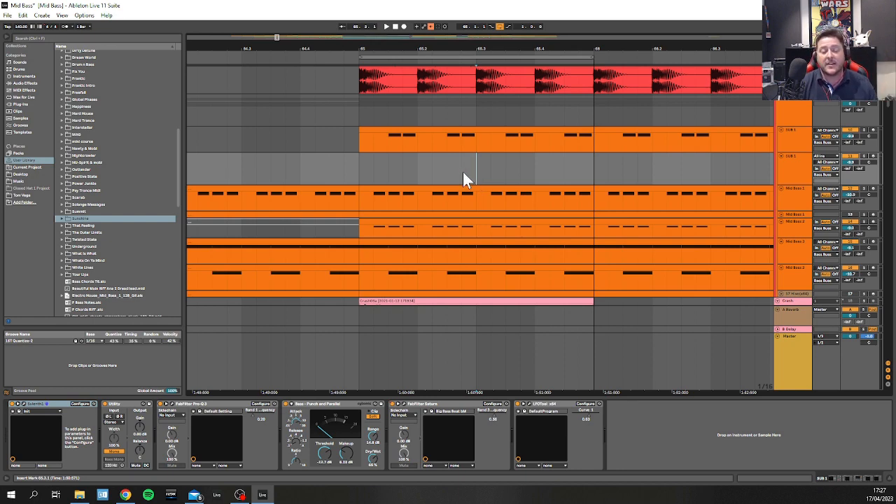
pyautogui.scroll(-6, 486, 170)
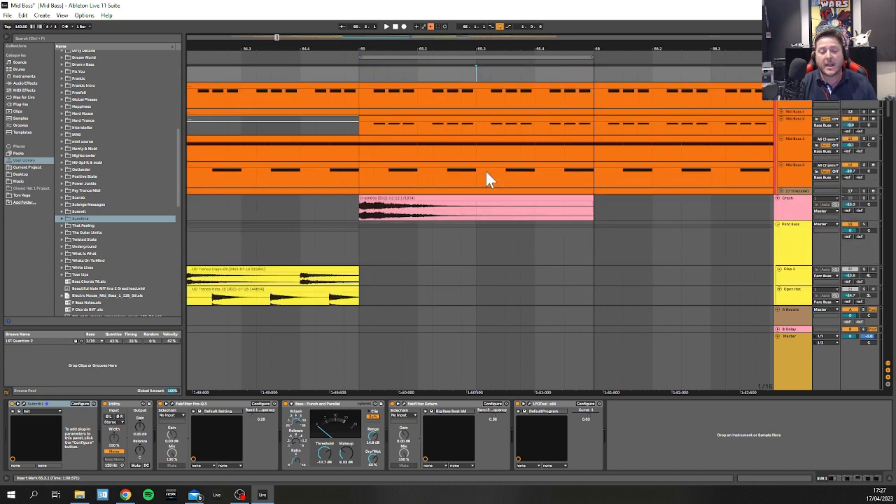
pyautogui.scroll(3, 485, 171)
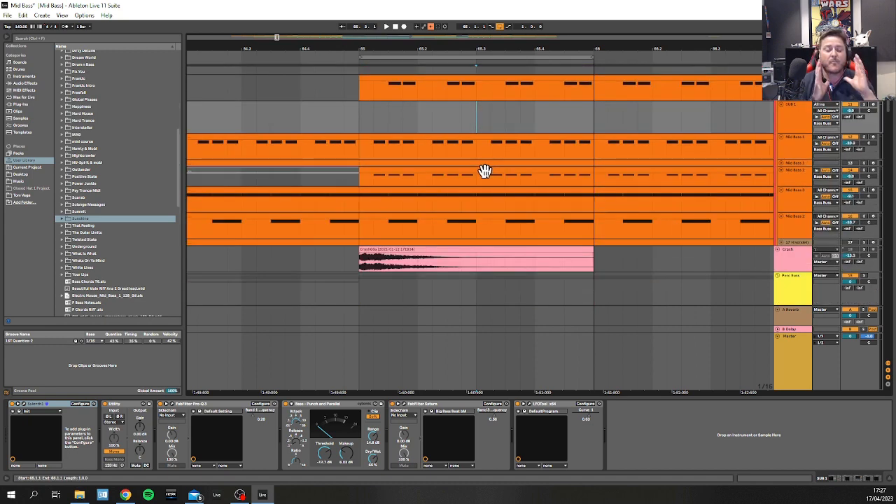
pyautogui.scroll(3, 472, 168)
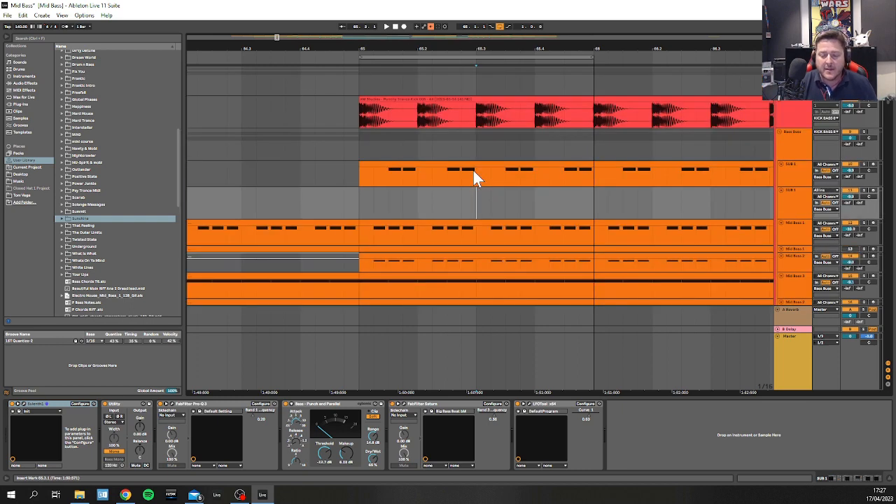
pyautogui.scroll(-1, 473, 169)
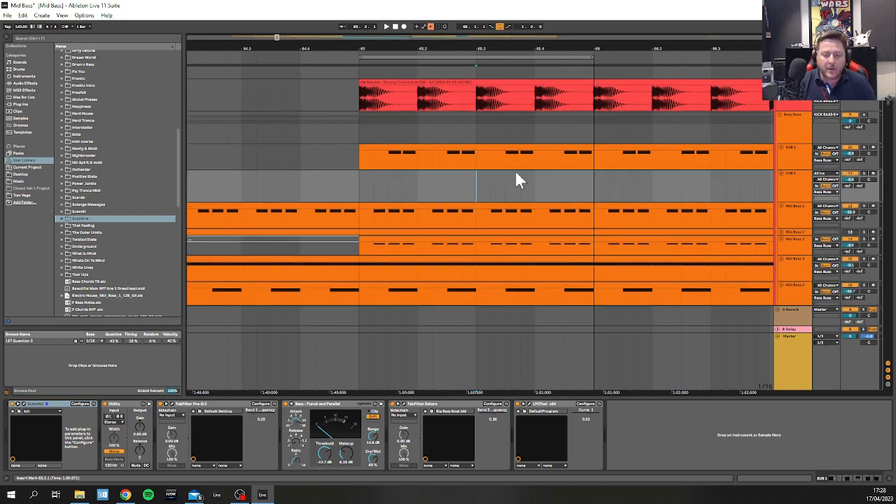
pyautogui.scroll(1, 516, 174)
pyautogui.scroll(1, 799, 138)
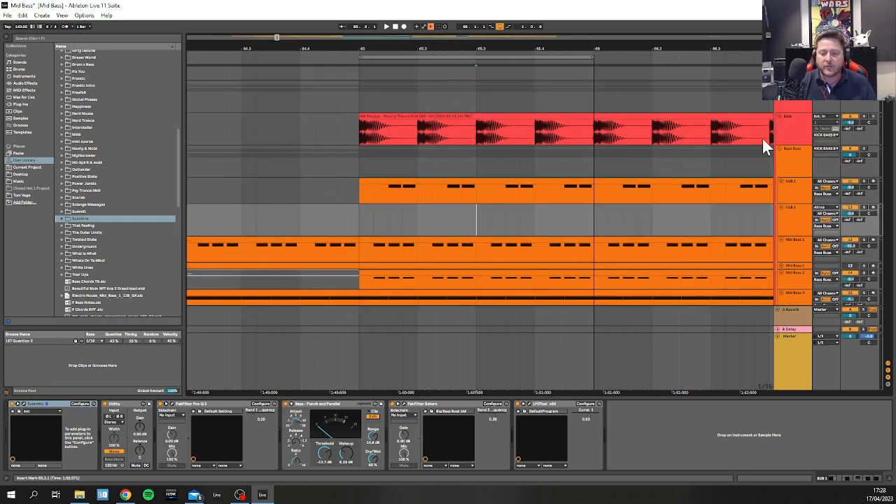
pyautogui.click(793, 107)
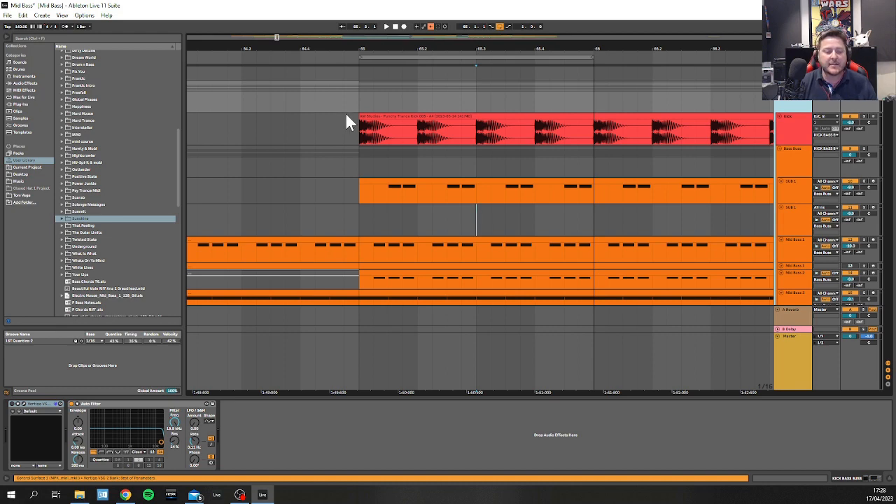
pyautogui.click(358, 97)
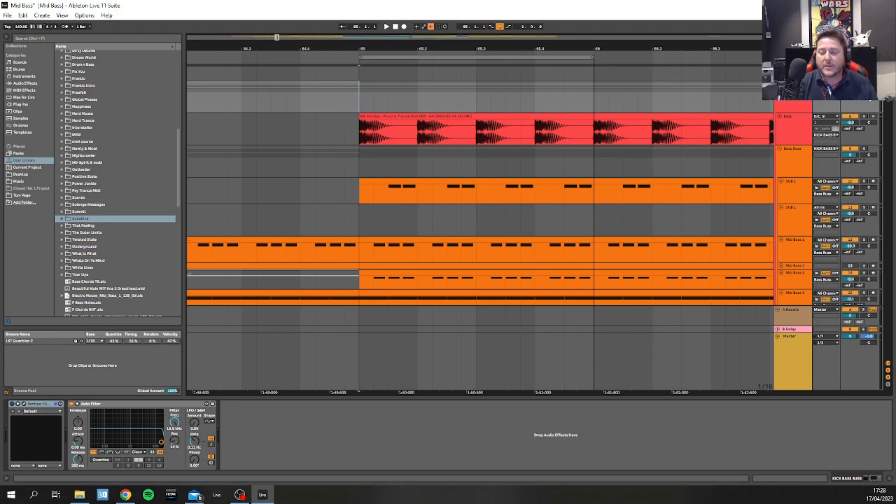
# - Insert BASS BUSS.als from the user library's Sunshine folder just above the Crash track
pyautogui.scroll(-2, 609, 194)
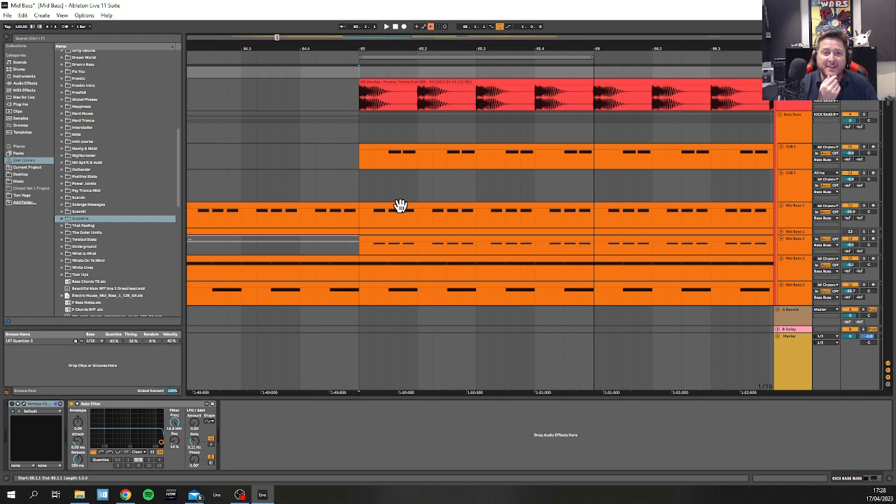
pyautogui.scroll(-5, 781, 264)
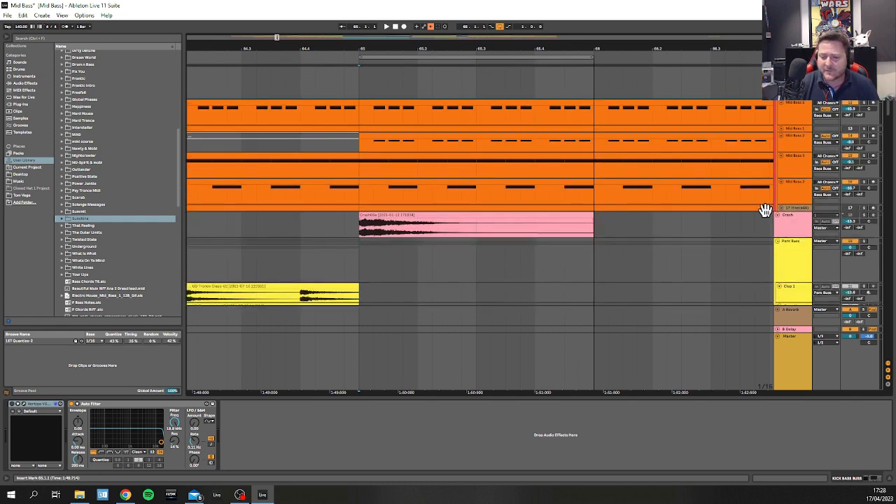
pyautogui.click(796, 196)
pyautogui.click(789, 230)
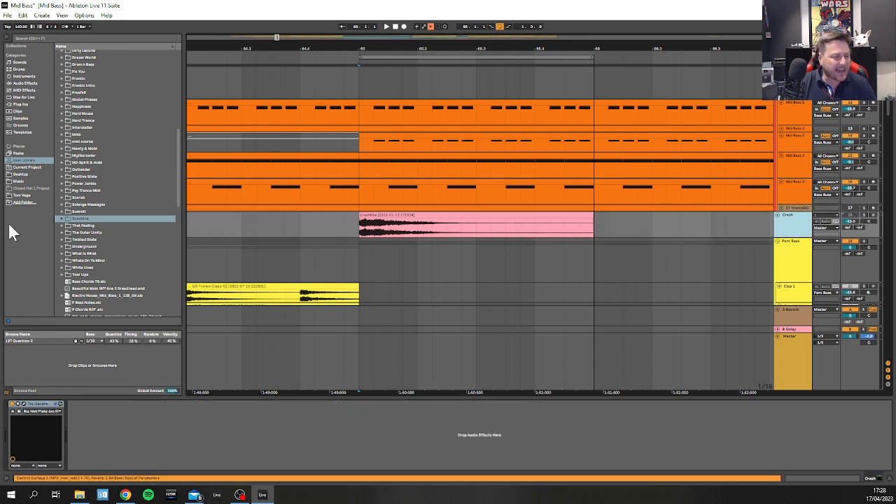
pyautogui.click(62, 219)
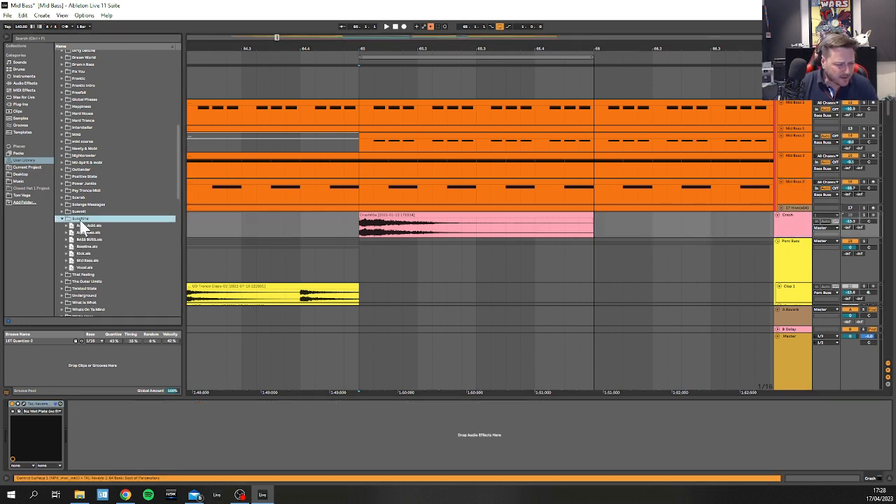
pyautogui.click(84, 261)
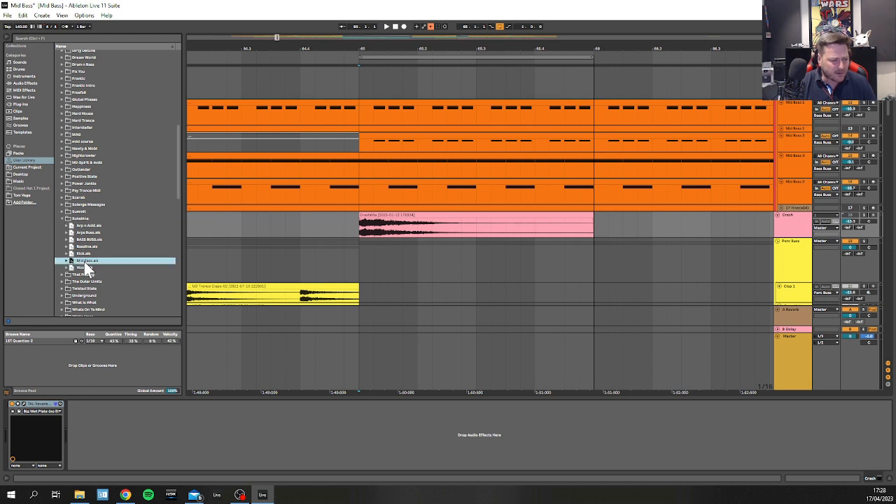
pyautogui.click(80, 240)
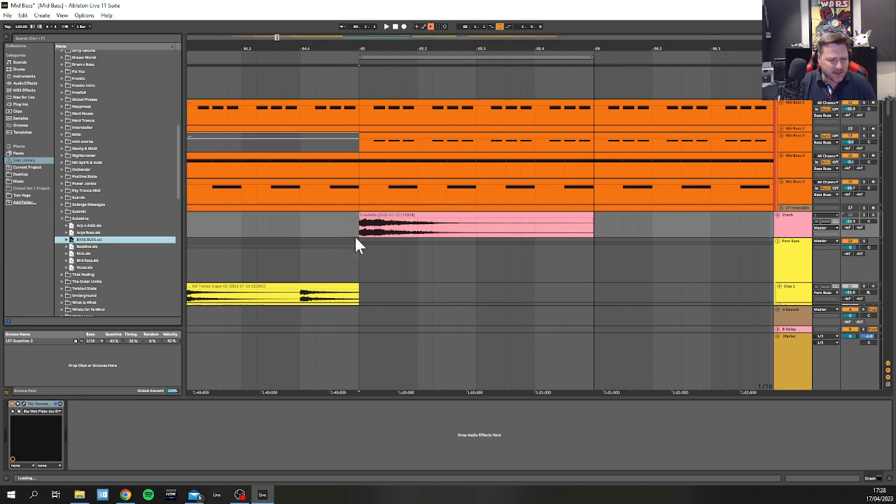
pyautogui.click(395, 219)
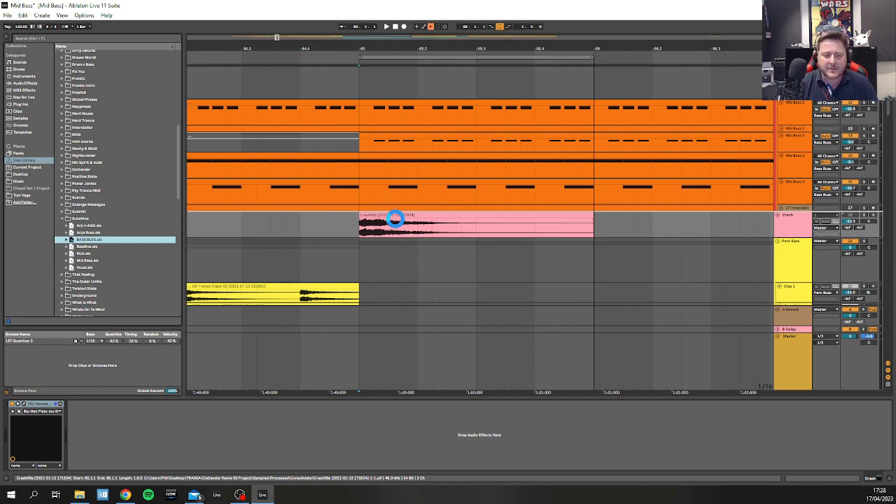
pyautogui.click(819, 228)
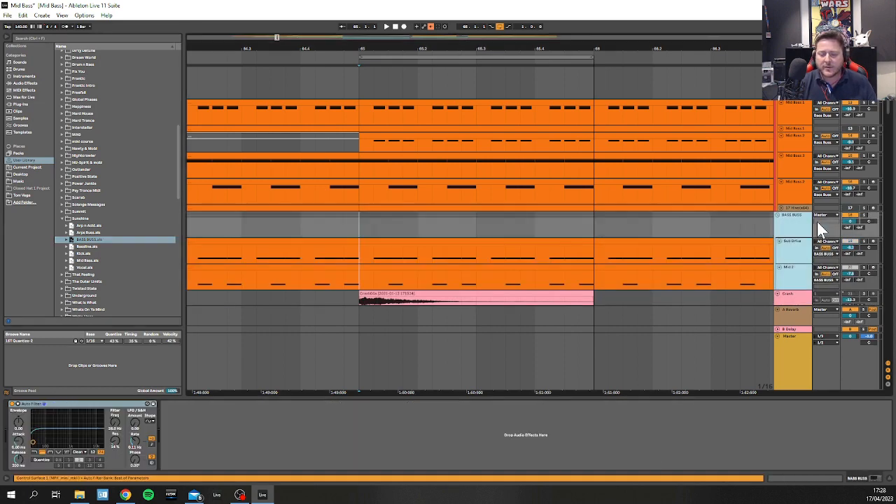
# - Solo the imported BASS BUSS group and play it from bar 65
pyautogui.click(863, 216)
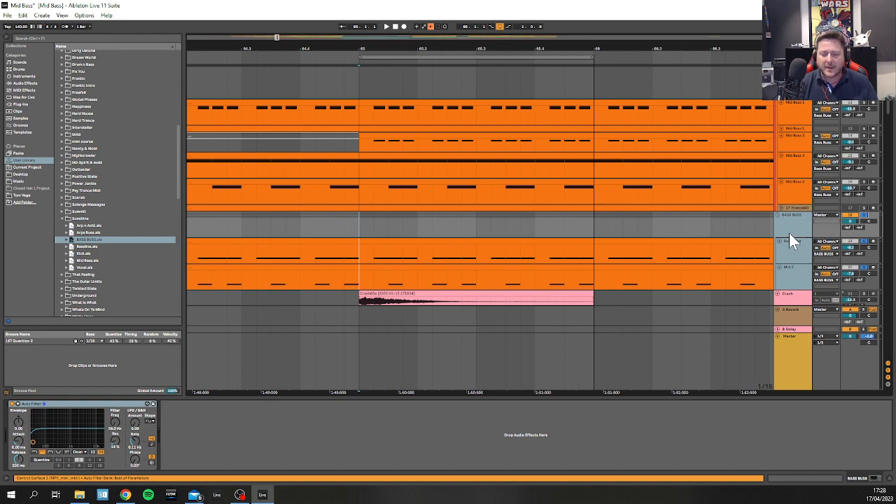
pyautogui.click(357, 220)
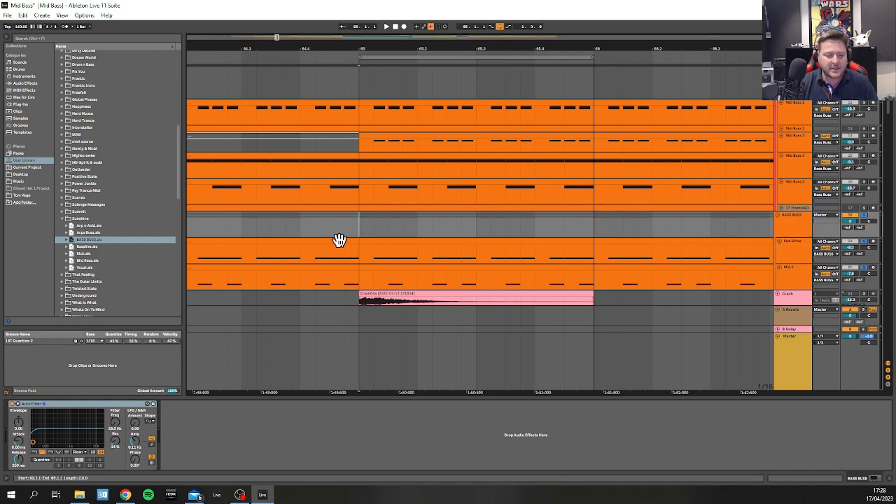
pyautogui.scroll(-1, 386, 242)
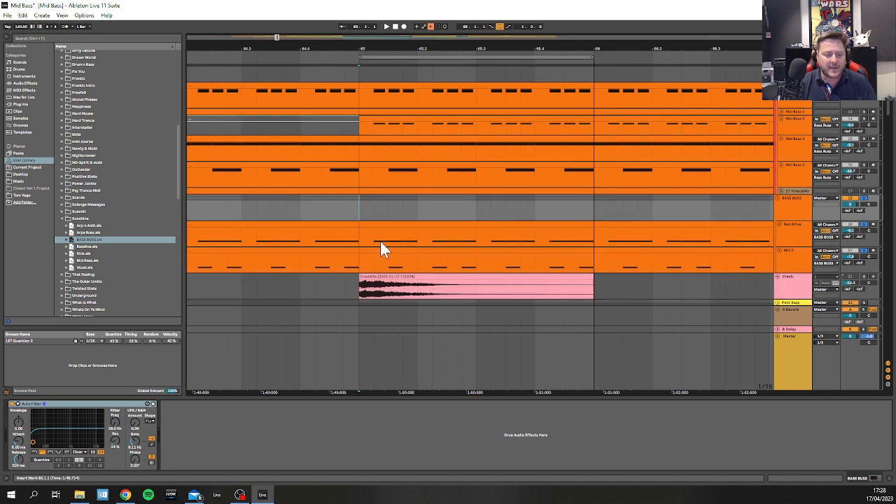
pyautogui.press('space')
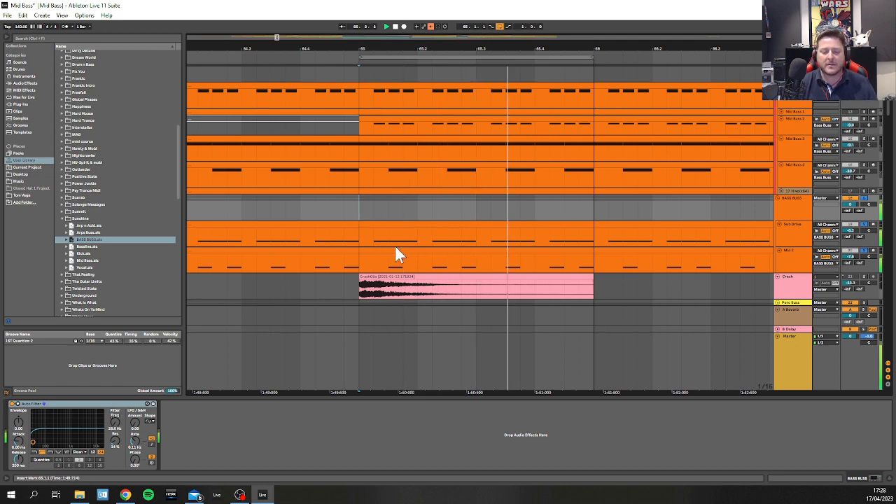
# - Play the Kick soloed together with the imported BASS BUSS group, clear the solos and select the Kick track
pyautogui.scroll(6, 802, 238)
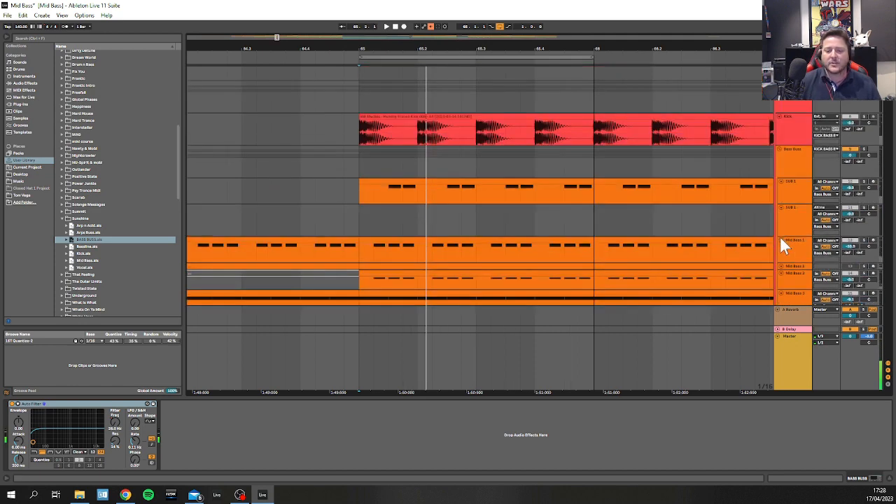
pyautogui.press('space')
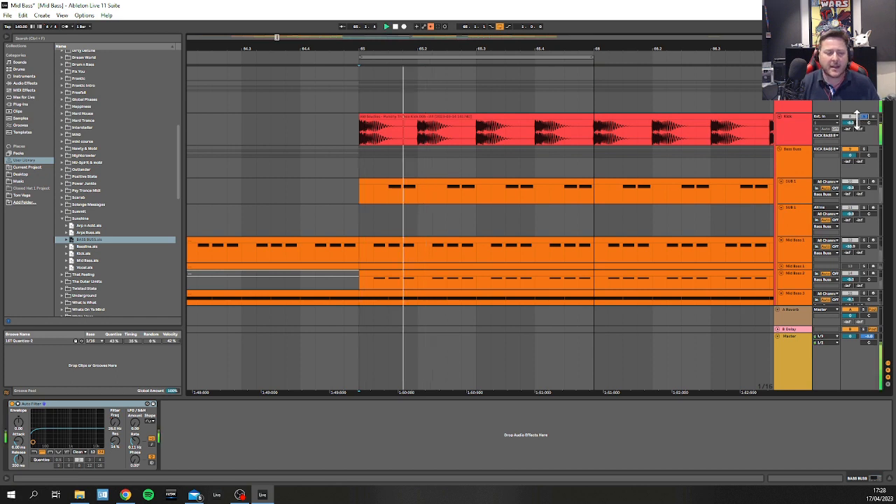
pyautogui.click(791, 127)
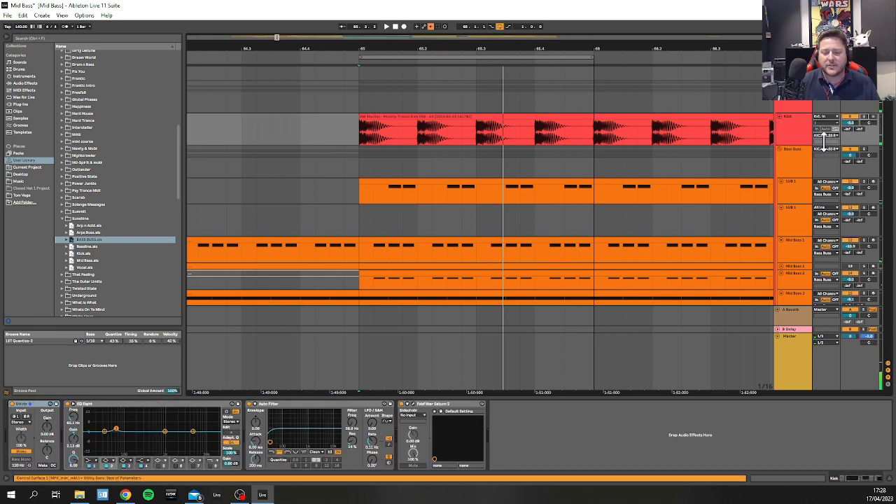
# - Examine the notes of the Sub Drive clip at bar 65 in the imported BASS BUSS group and audition the track
pyautogui.scroll(-3, 811, 140)
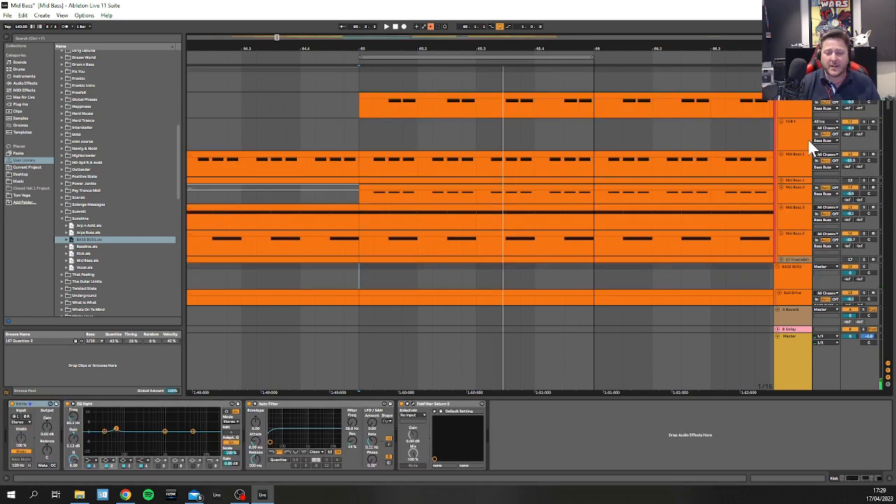
pyautogui.scroll(-4, 807, 139)
pyautogui.click(778, 219)
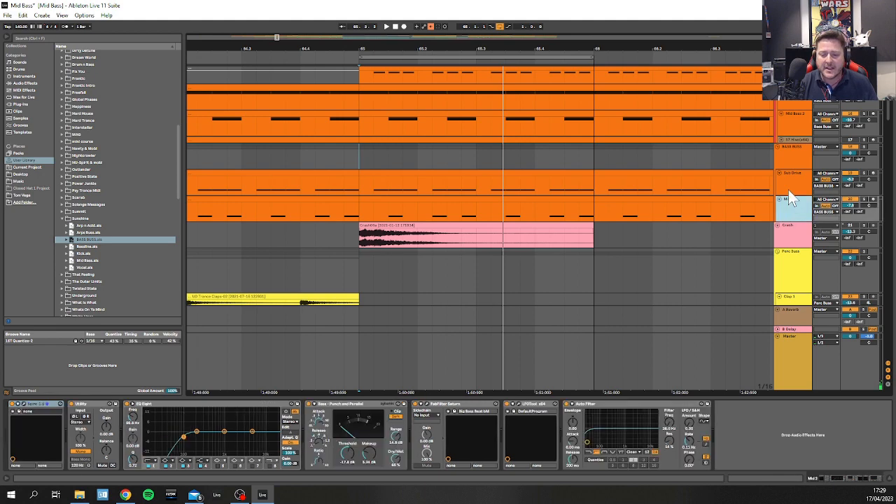
pyautogui.click(788, 190)
pyautogui.doubleClick(430, 170)
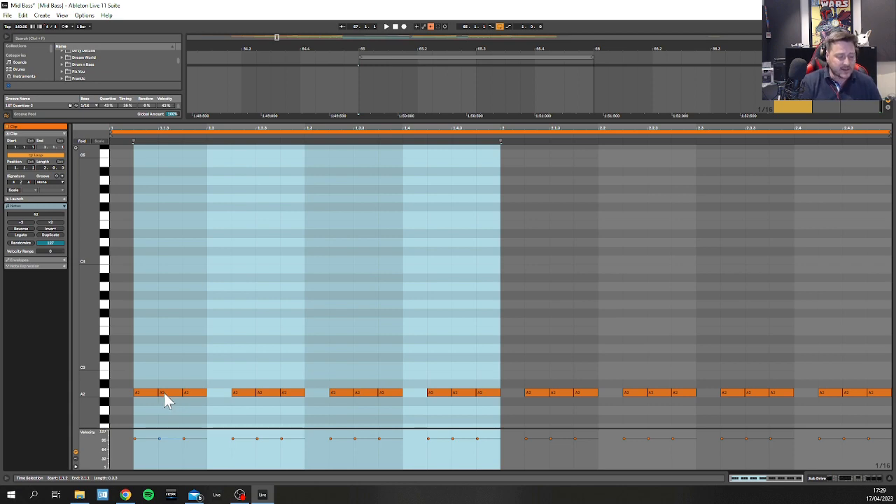
pyautogui.hotkey('shift', 'Tab')
pyautogui.press('space')
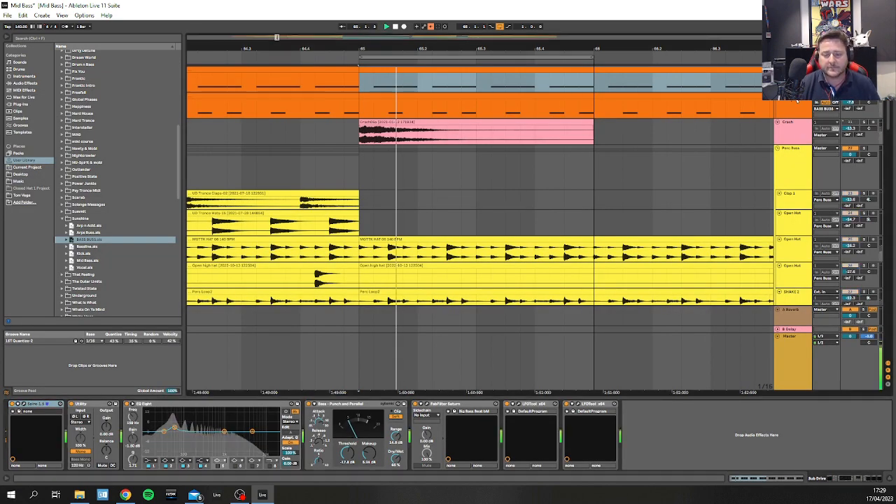
pyautogui.press('space')
# - Open the imported group's Mid 2 clip at bar 65 to examine its note pattern
pyautogui.click(795, 110)
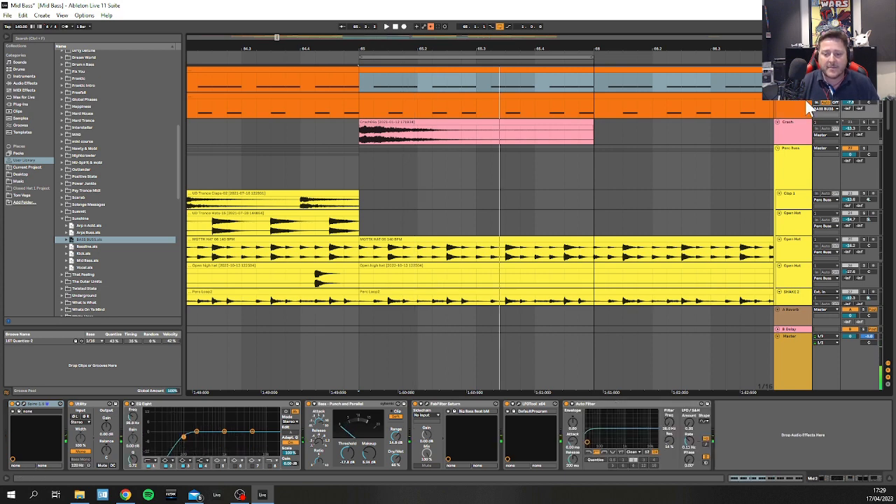
pyautogui.press('Down')
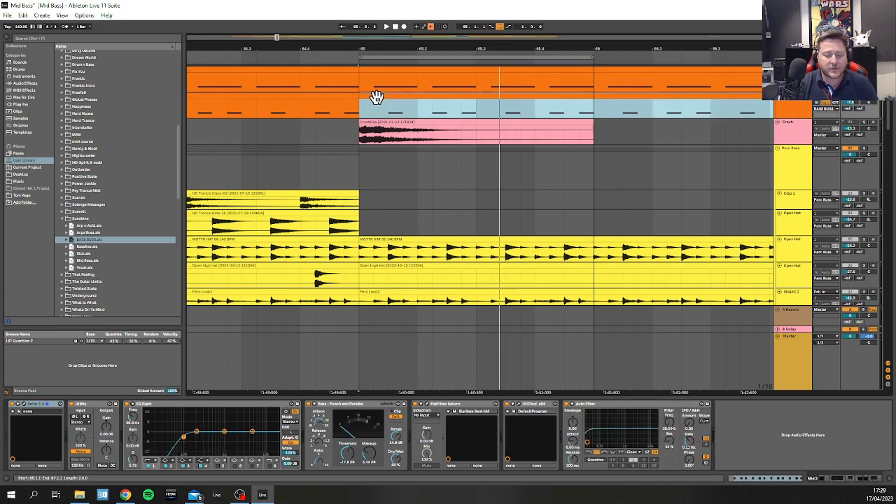
pyautogui.doubleClick(377, 97)
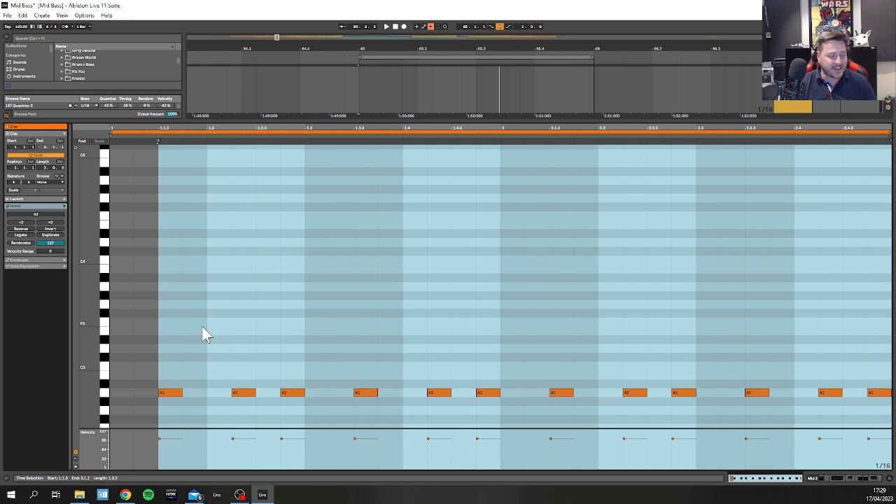
# - Play the soloed Mid 2 track from bar 65 and bring in the Kick by soloing it as well
pyautogui.press('space')
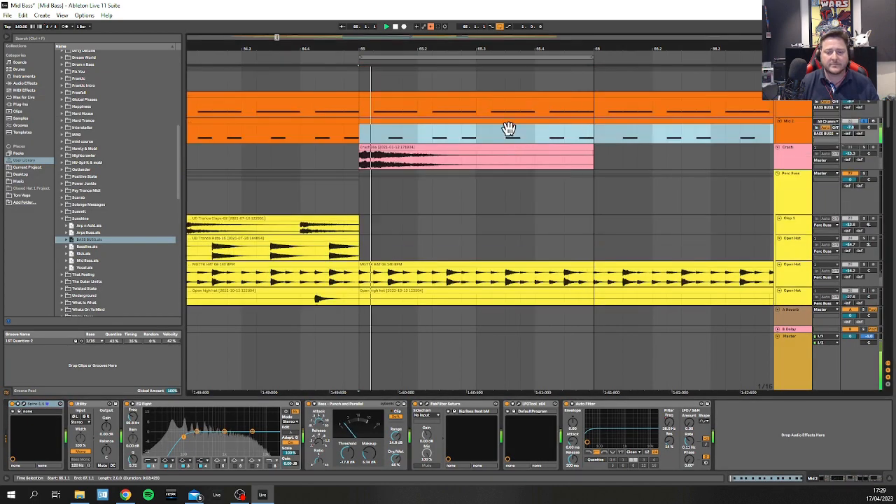
pyautogui.scroll(6, 764, 127)
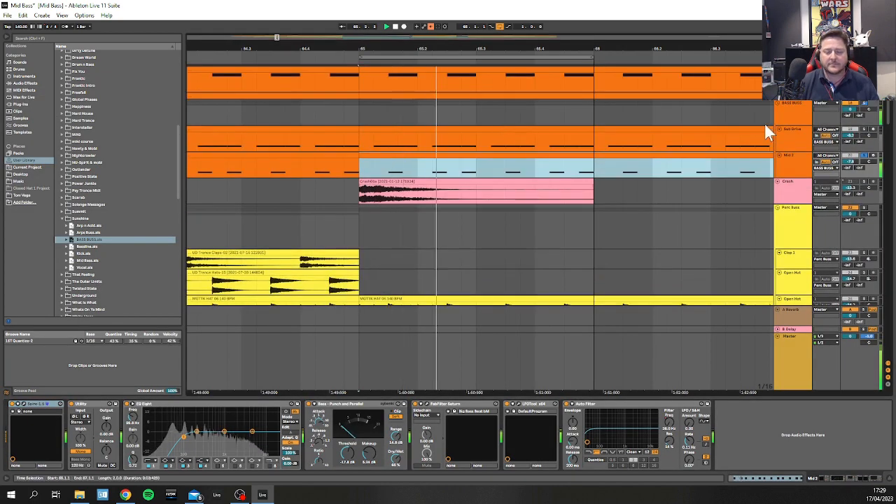
pyautogui.click(862, 126)
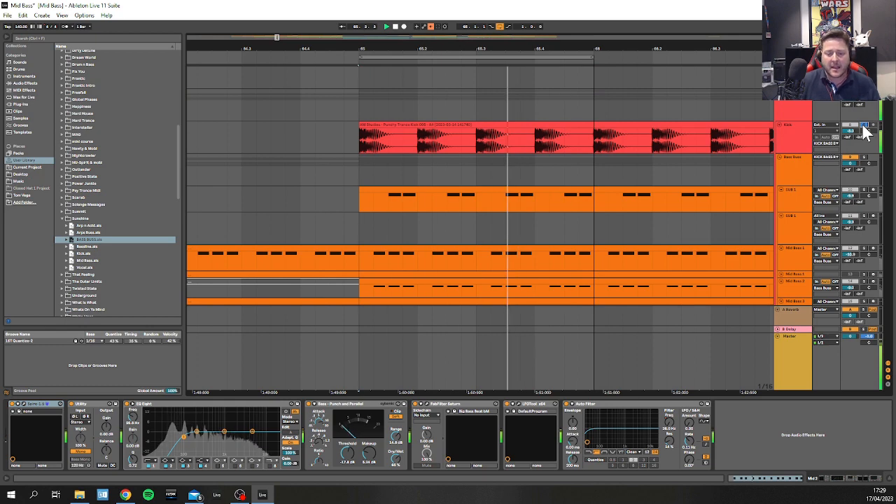
pyautogui.scroll(-8, 774, 145)
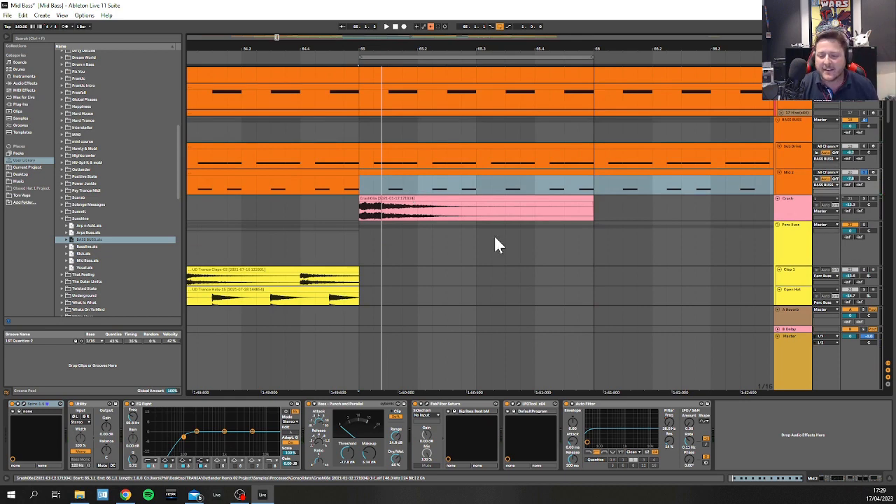
# - Delete the imported BASS BUSS group from the arrangement
pyautogui.click(800, 160)
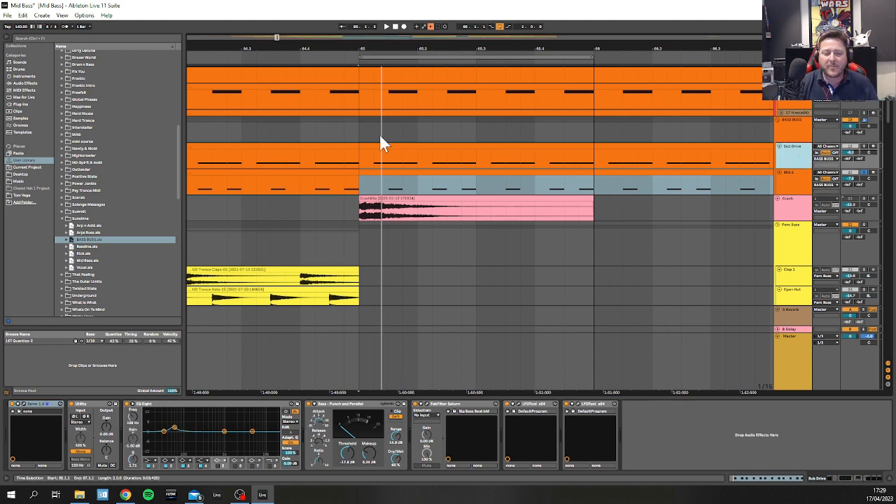
pyautogui.scroll(2, 412, 192)
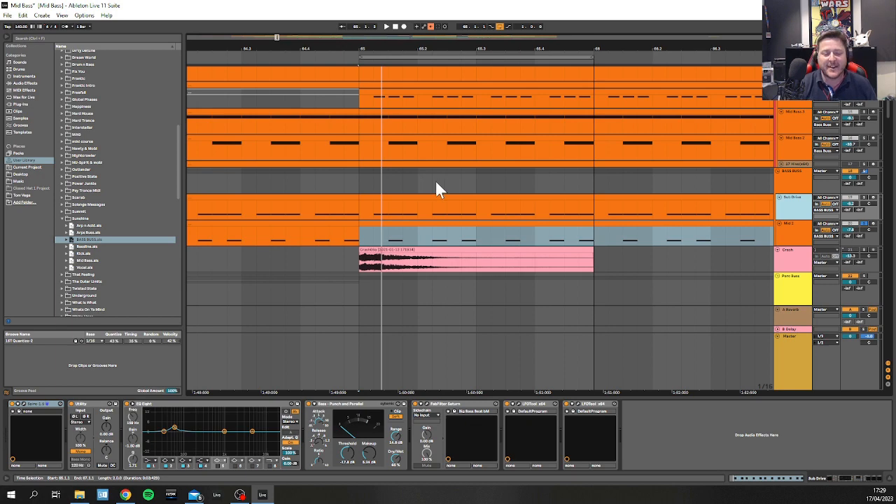
pyautogui.click(416, 187)
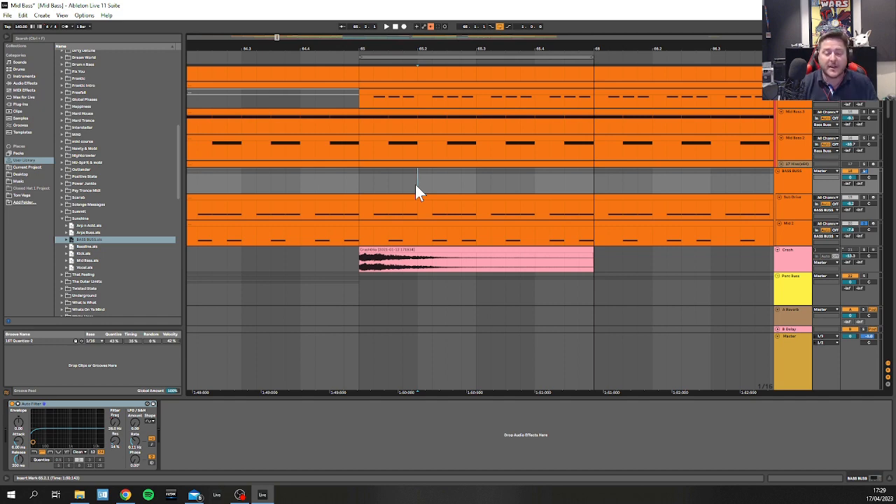
pyautogui.scroll(3, 415, 184)
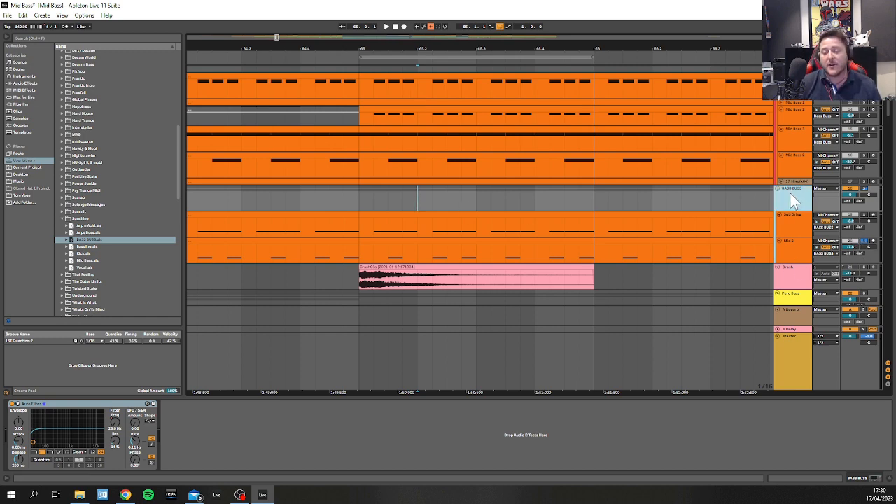
pyautogui.press('Delete')
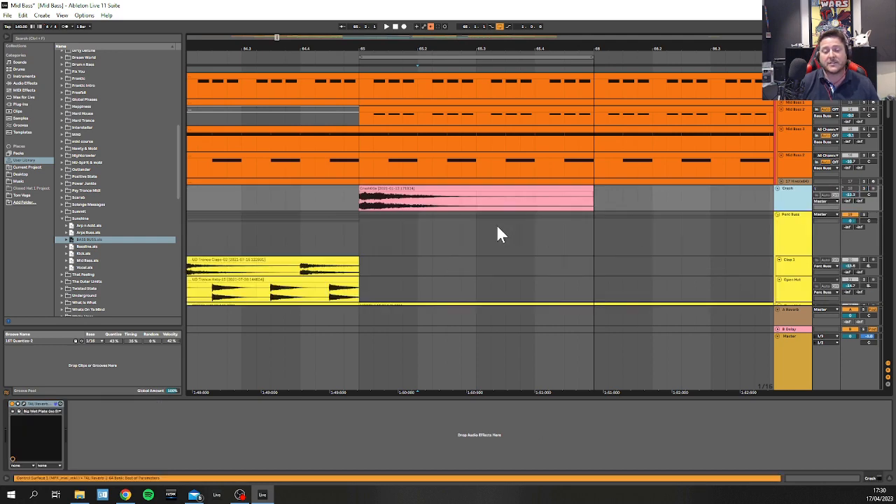
# - Solo Mid Bass 3, inspect its clip from bar 65 to 66 and audition that section
pyautogui.scroll(4, 495, 228)
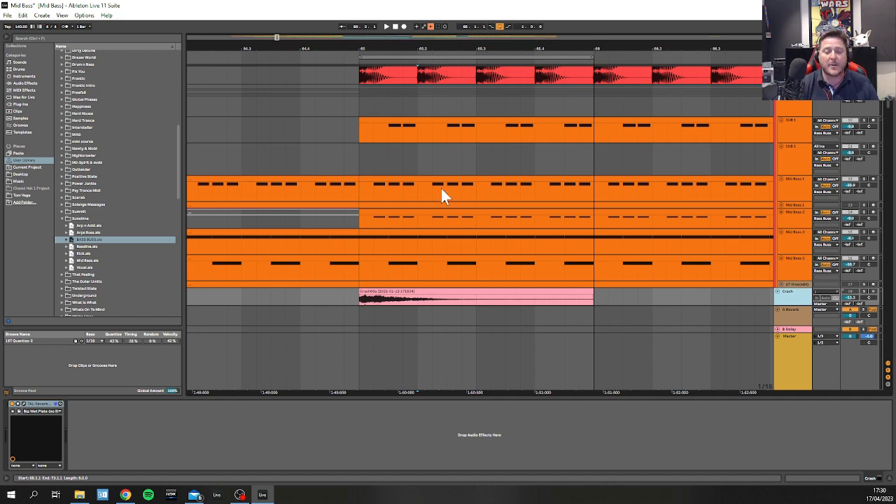
pyautogui.click(361, 159)
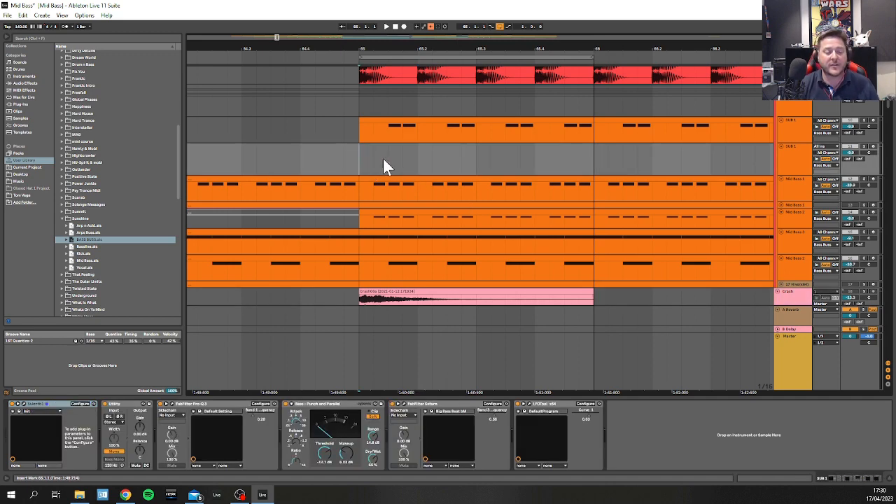
pyautogui.click(801, 237)
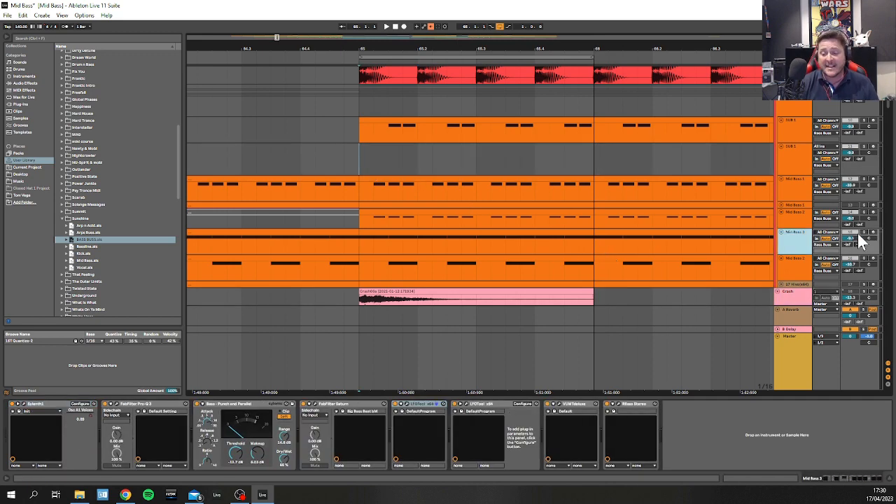
pyautogui.click(399, 243)
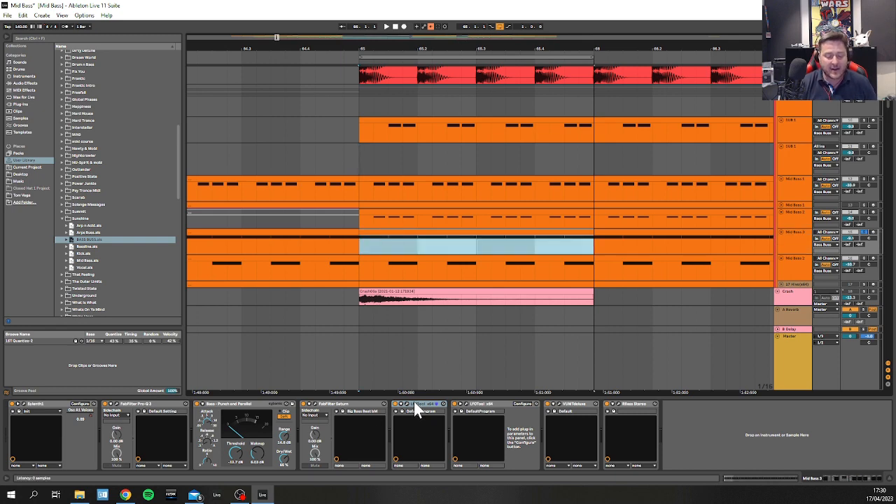
pyautogui.doubleClick(377, 237)
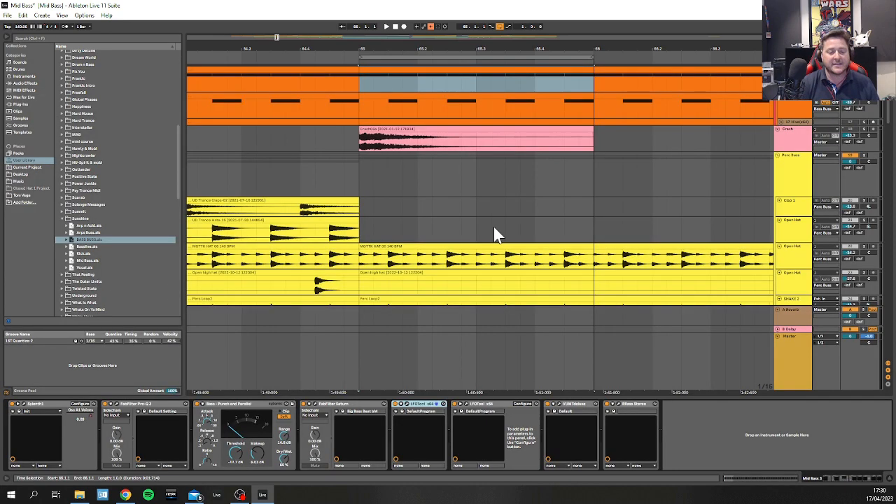
pyautogui.scroll(5, 493, 231)
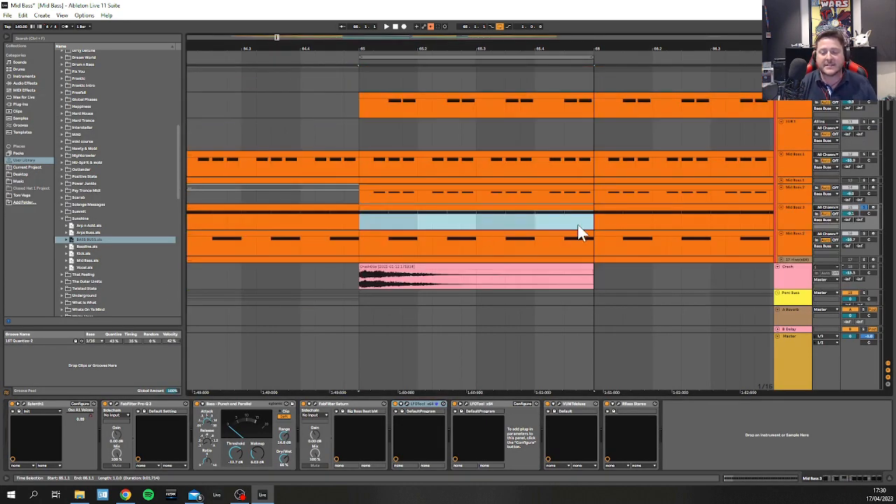
pyautogui.press('space')
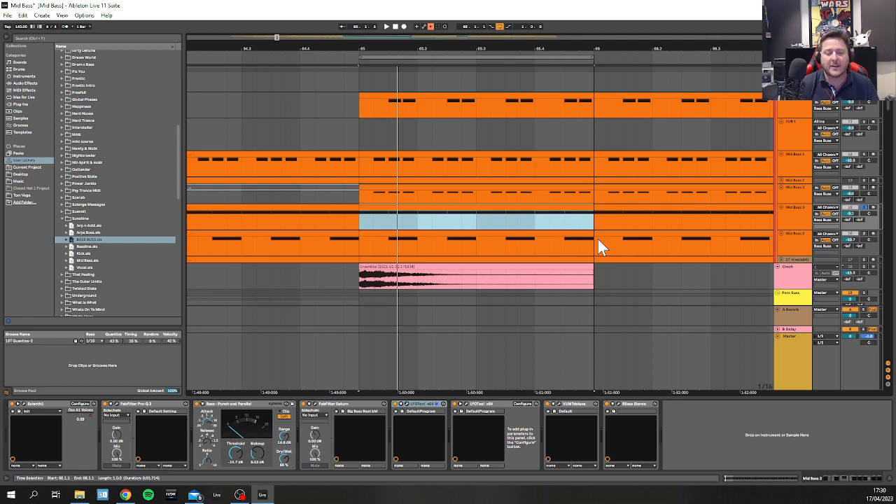
# - Solo and unsolo the Bass Buss group, and place its insert marker at bar 65
pyautogui.scroll(2, 602, 232)
pyautogui.scroll(3, 749, 275)
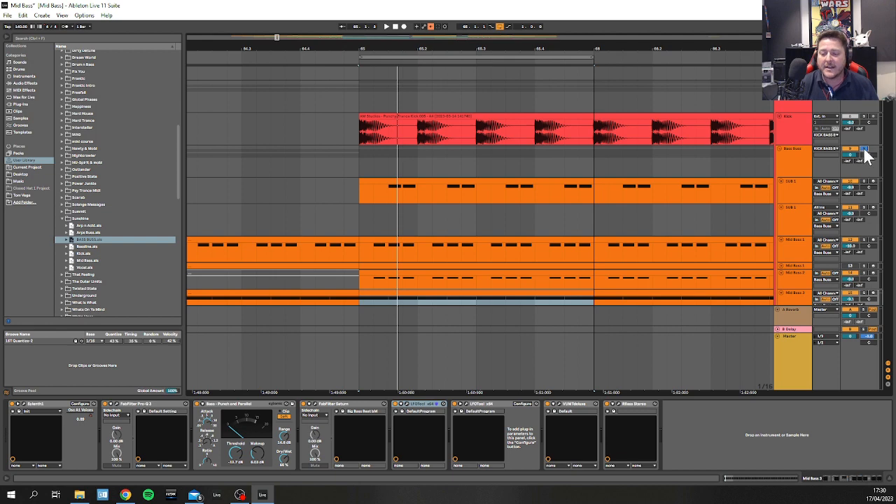
pyautogui.click(854, 102)
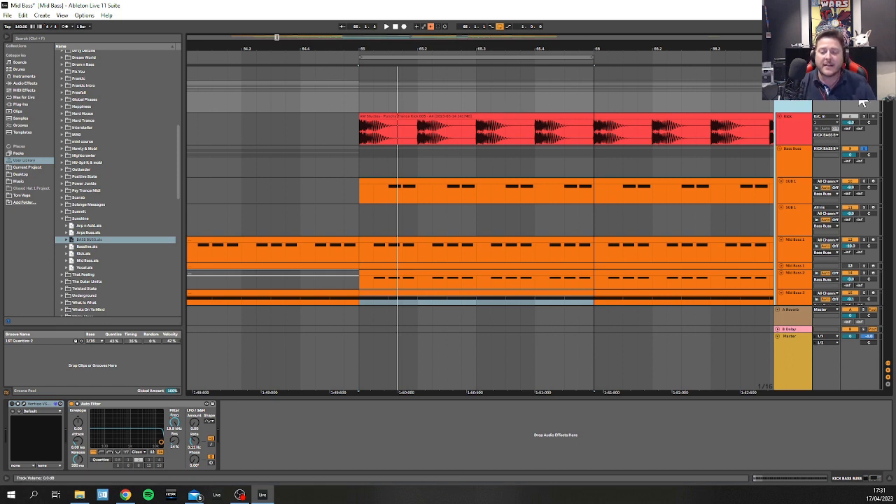
pyautogui.click(864, 149)
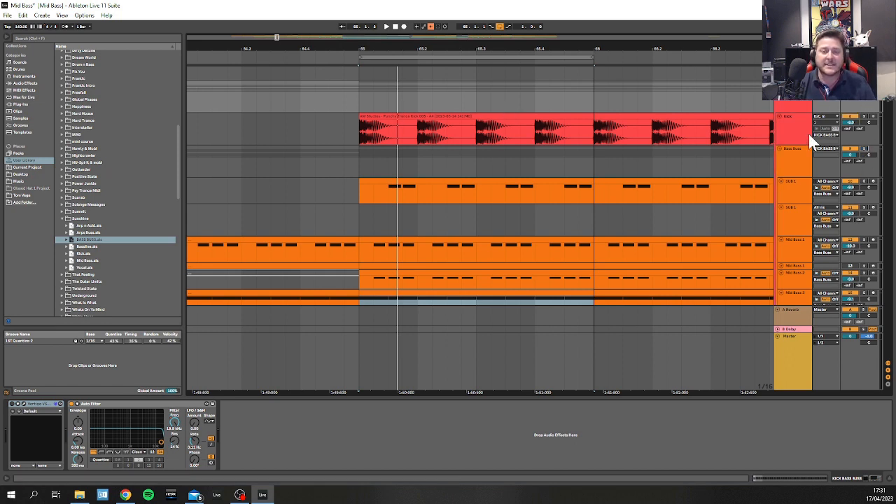
pyautogui.scroll(-2, 804, 134)
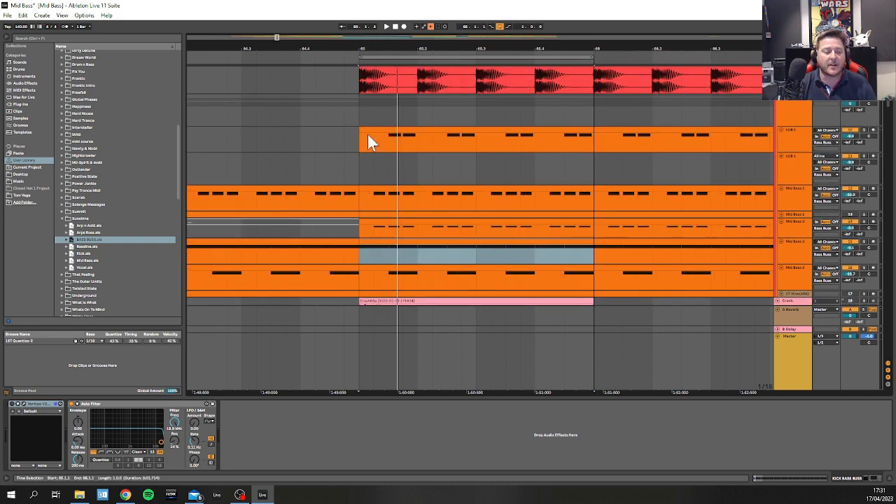
pyautogui.click(358, 117)
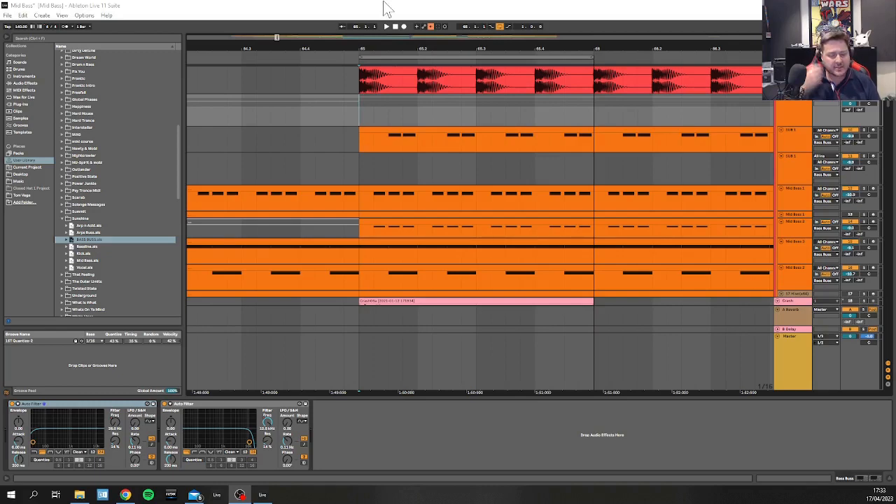
# - Open the Vertigo VSC-2 compressor on the KICK BASS BUSS group and reposition its plug-in window over the arrangement
pyautogui.scroll(2, 383, 188)
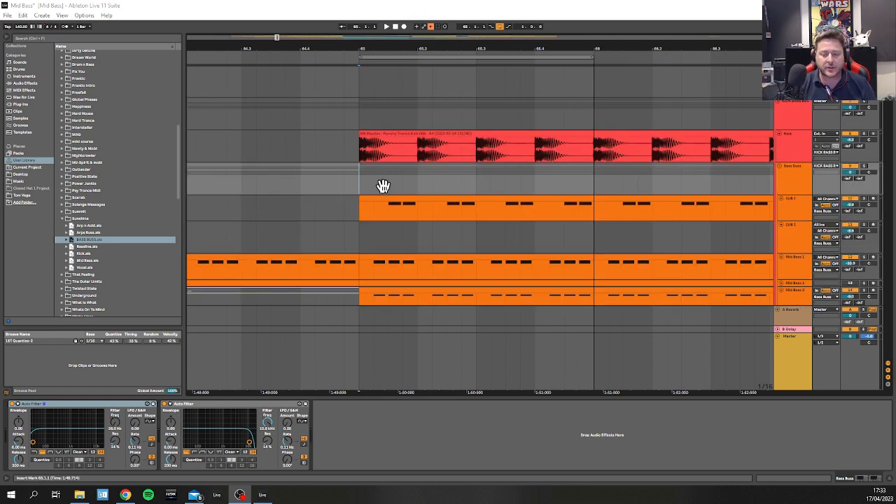
pyautogui.scroll(2, 382, 186)
pyautogui.click(787, 165)
pyautogui.scroll(-1, 789, 170)
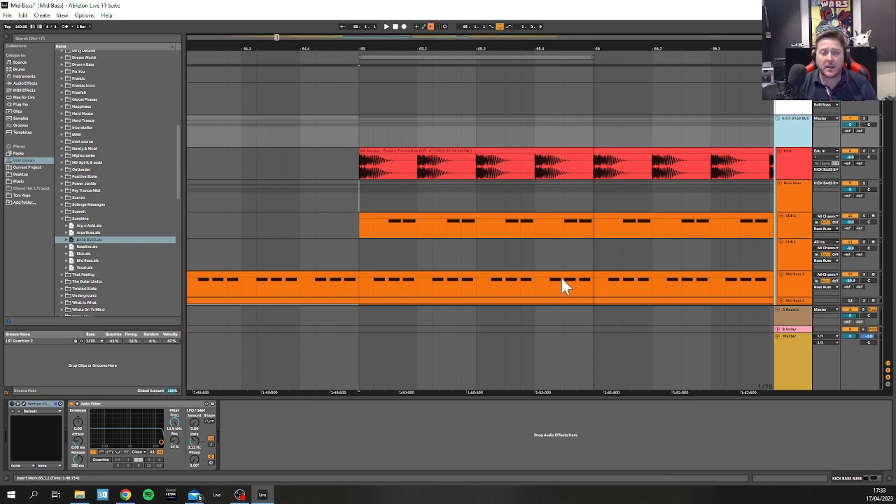
pyautogui.click(17, 412)
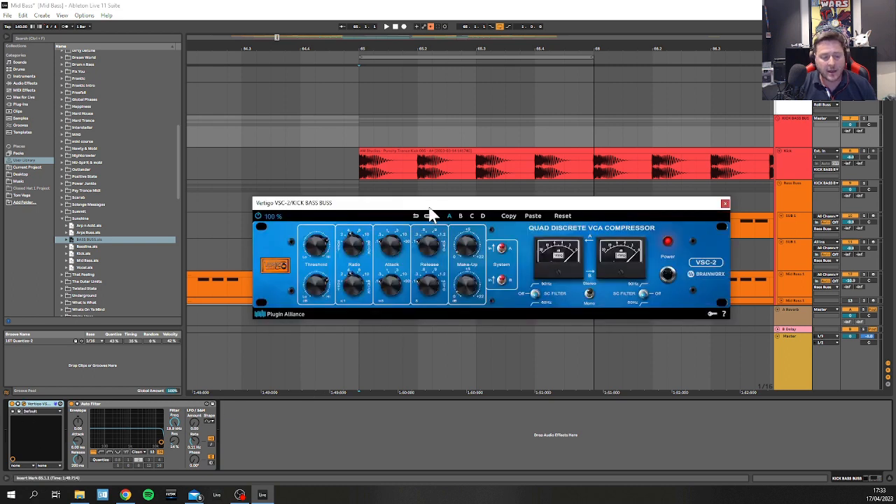
pyautogui.moveTo(431, 215); pyautogui.dragTo(471, 225)
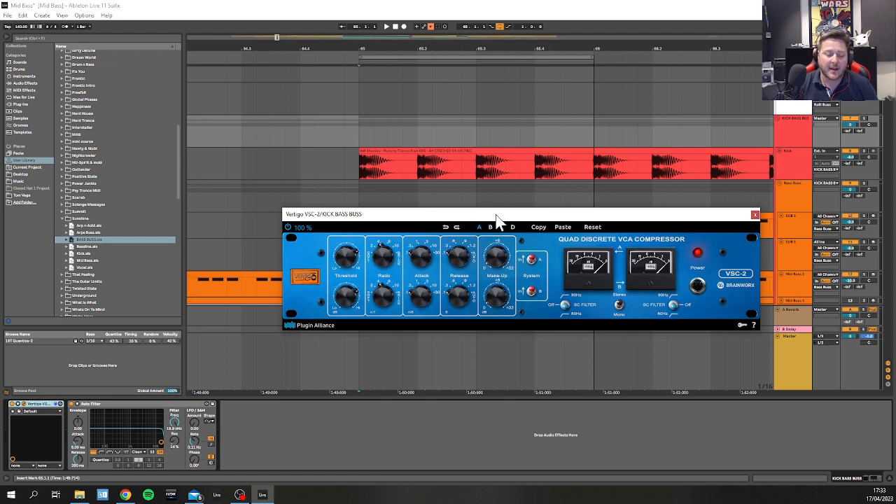
pyautogui.moveTo(496, 215); pyautogui.dragTo(458, 215)
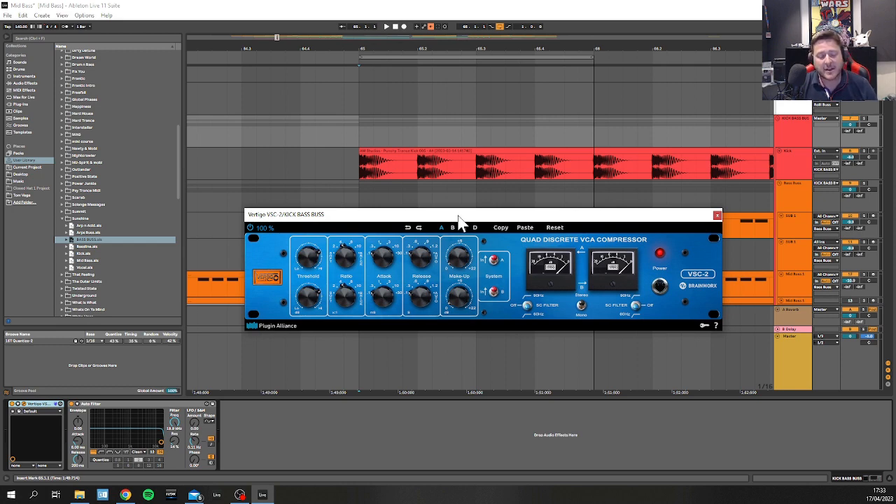
pyautogui.moveTo(459, 217); pyautogui.dragTo(479, 218)
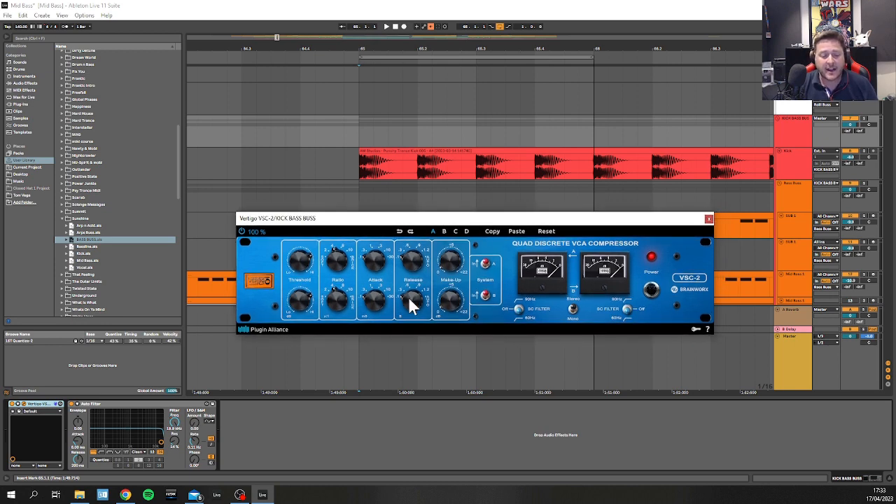
# - Solo the KICK BASS BUSS group, audition it from bar 65, and adjust the VSC-2 compressor's upper-channel threshold during playback
pyautogui.click(801, 133)
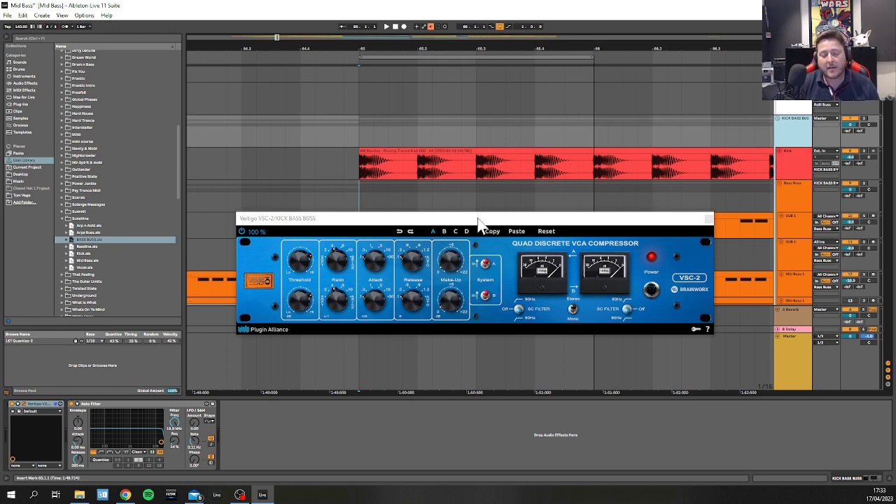
pyautogui.press('space')
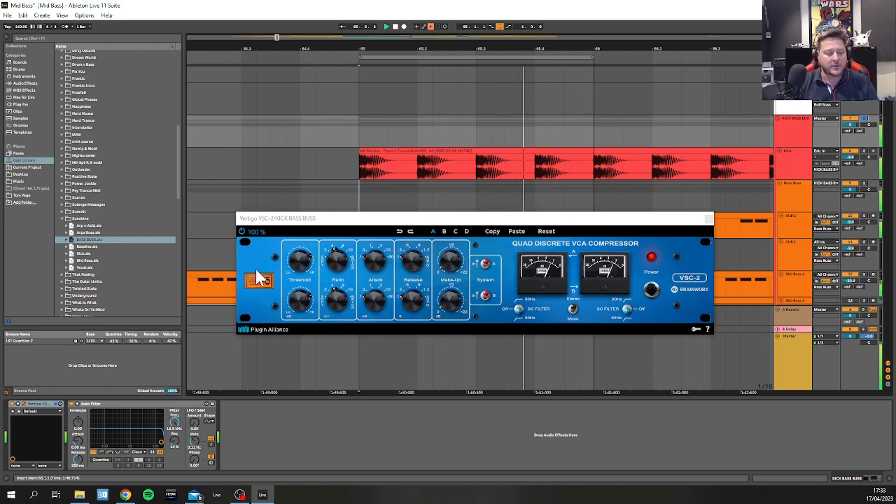
pyautogui.click(298, 265)
pyautogui.moveTo(292, 258)
pyautogui.mouseDown()
pyautogui.moveTo(292, 239)
pyautogui.moveTo(292, 271)
pyautogui.mouseUp()
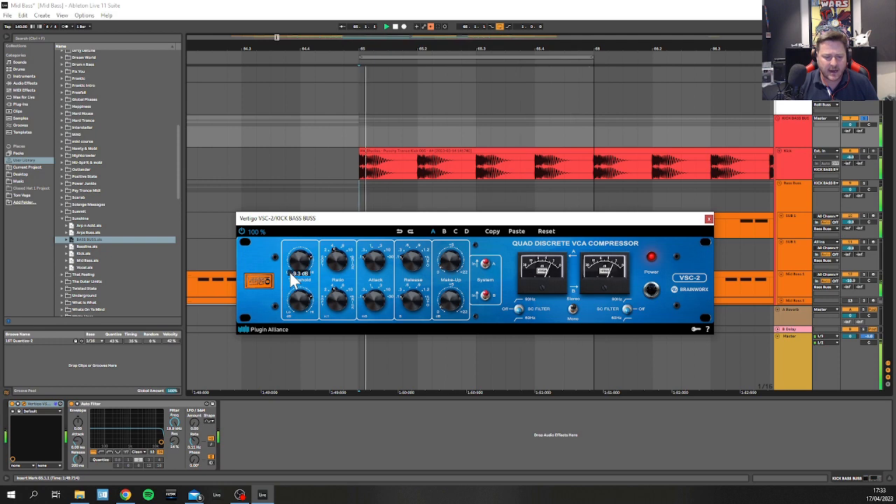
pyautogui.moveTo(289, 269); pyautogui.dragTo(289, 268)
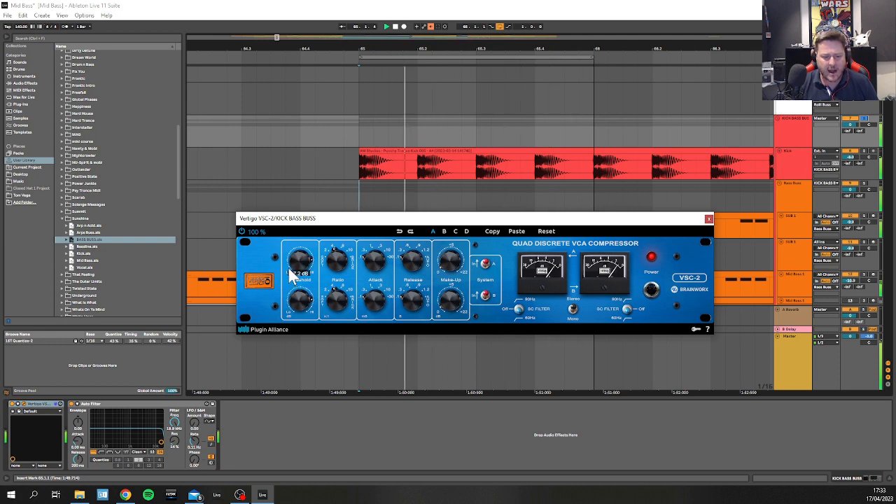
pyautogui.press('space')
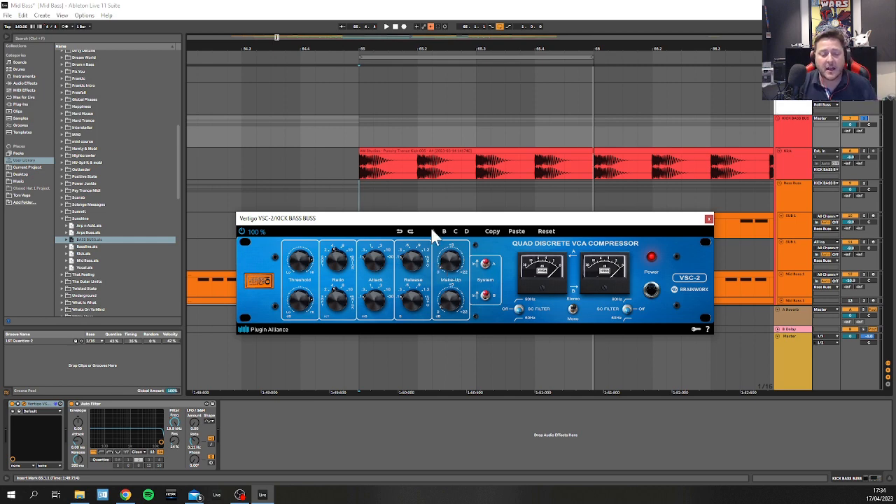
pyautogui.moveTo(442, 222); pyautogui.dragTo(478, 225)
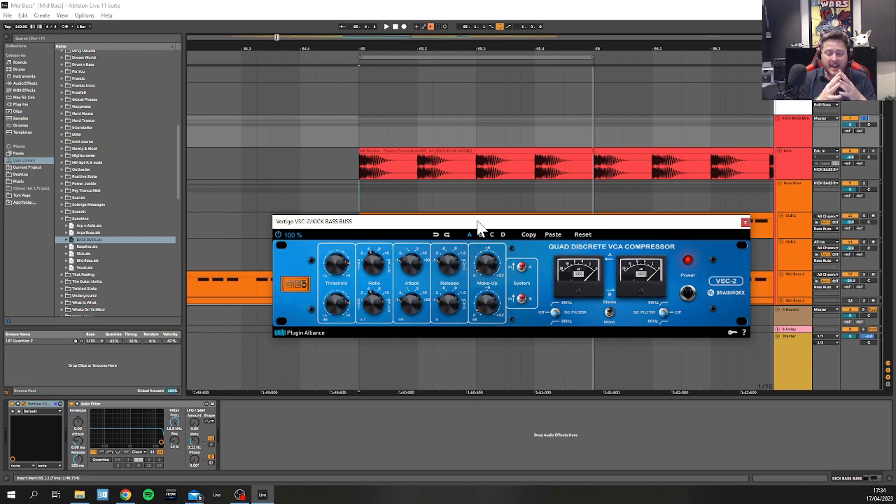
pyautogui.scroll(-5, 890, 103)
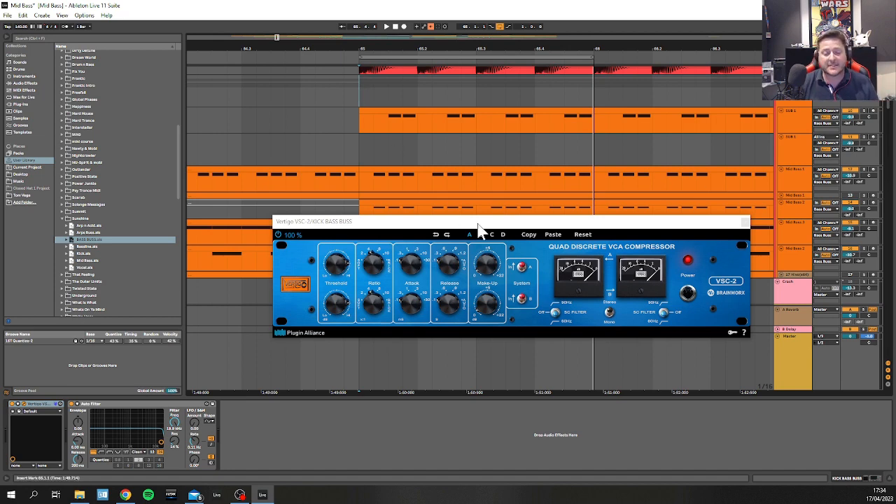
pyautogui.moveTo(477, 223); pyautogui.dragTo(469, 231)
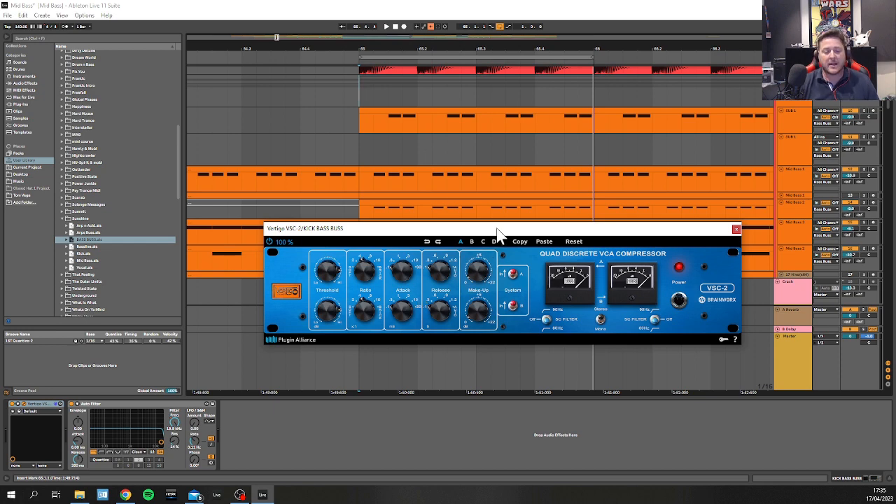
pyautogui.moveTo(498, 230); pyautogui.dragTo(466, 222)
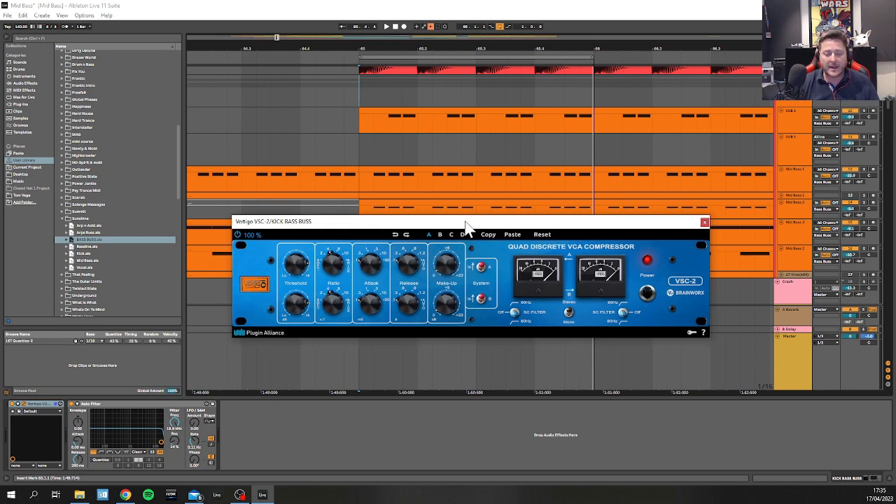